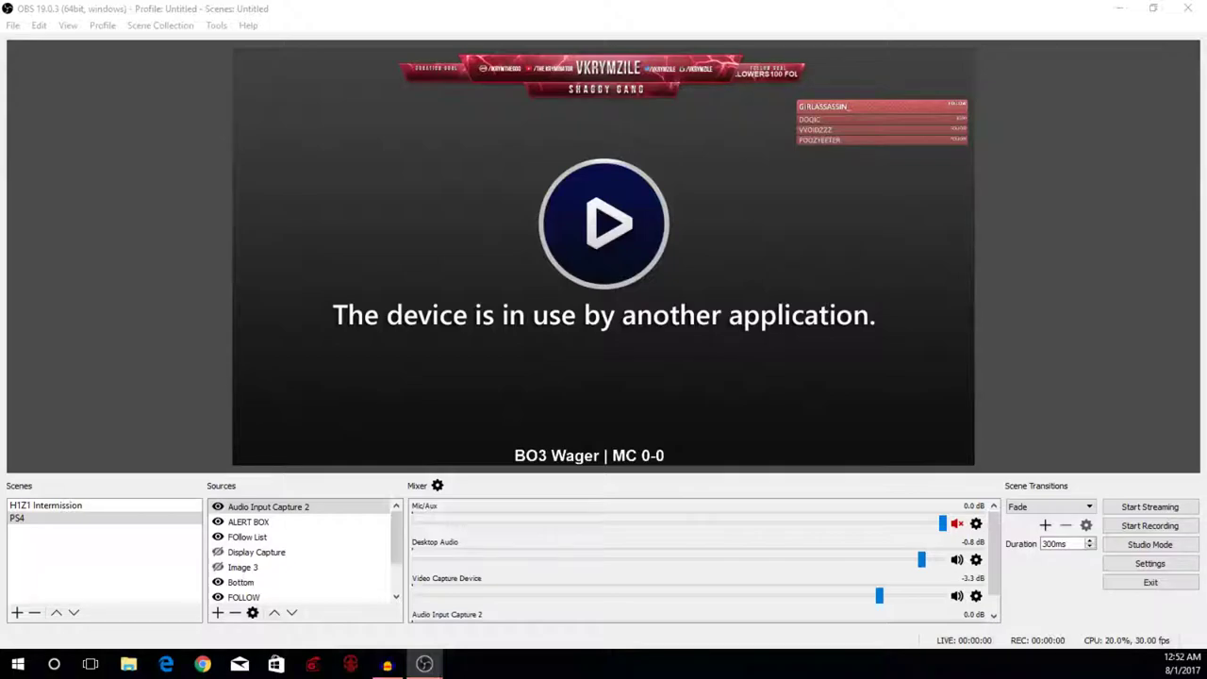
Glance at Settings without changes, then add a new scene named 'Example'.
{"action": "left_click", "coordinate": [1175, 566]}
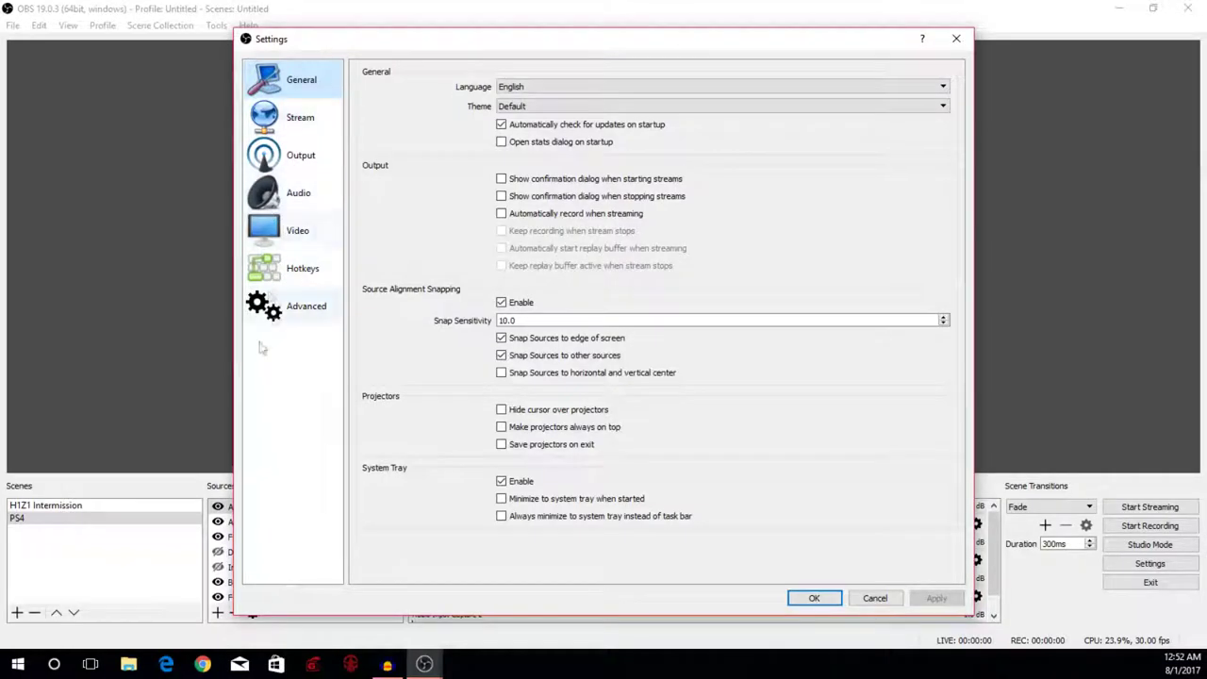
{"action": "left_click", "coordinate": [957, 39]}
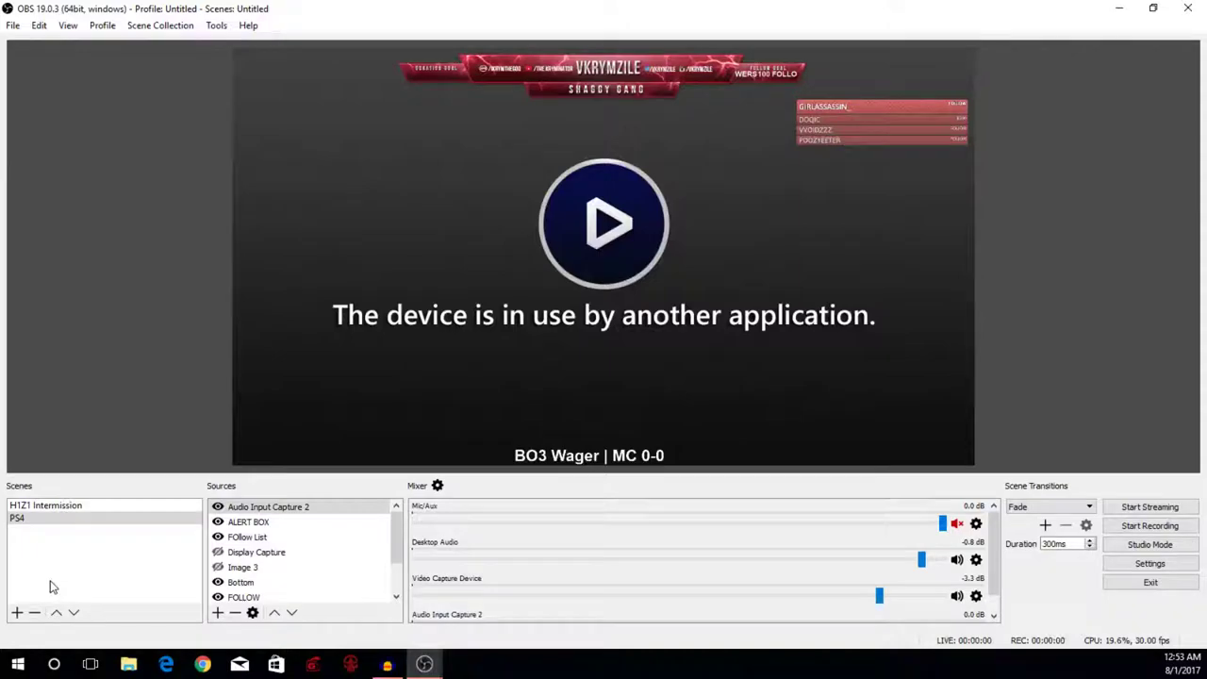
{"action": "left_click", "coordinate": [18, 614]}
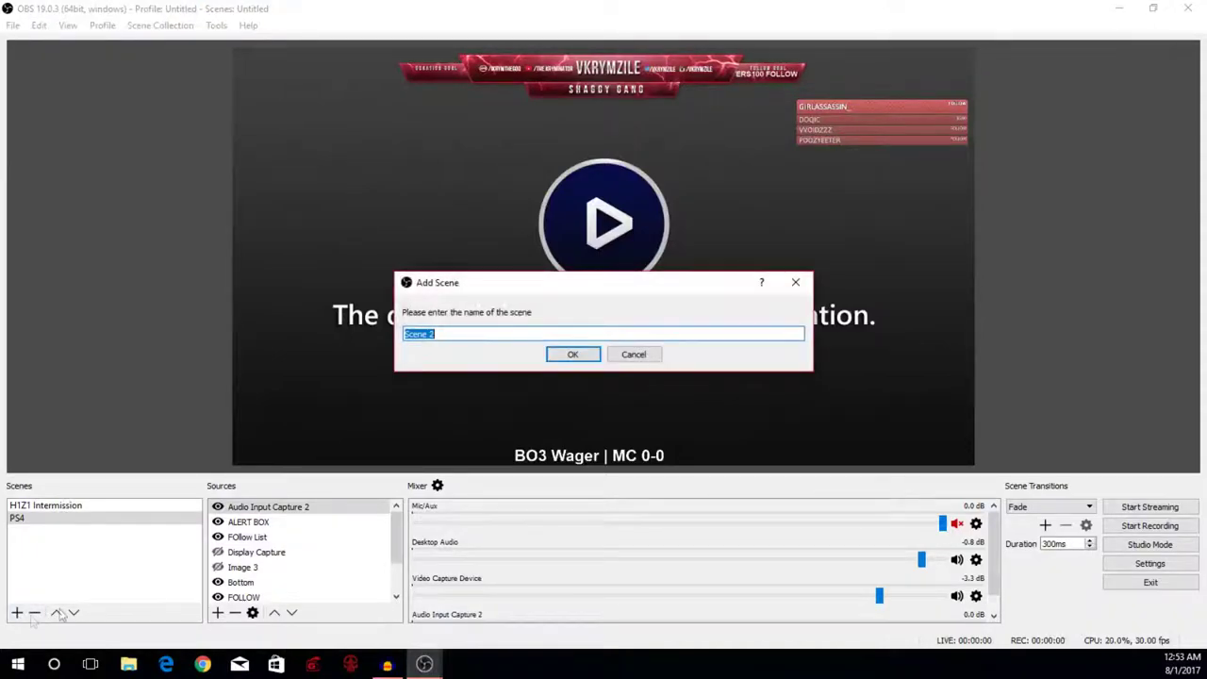
{"action": "key", "text": "BackSpace"}
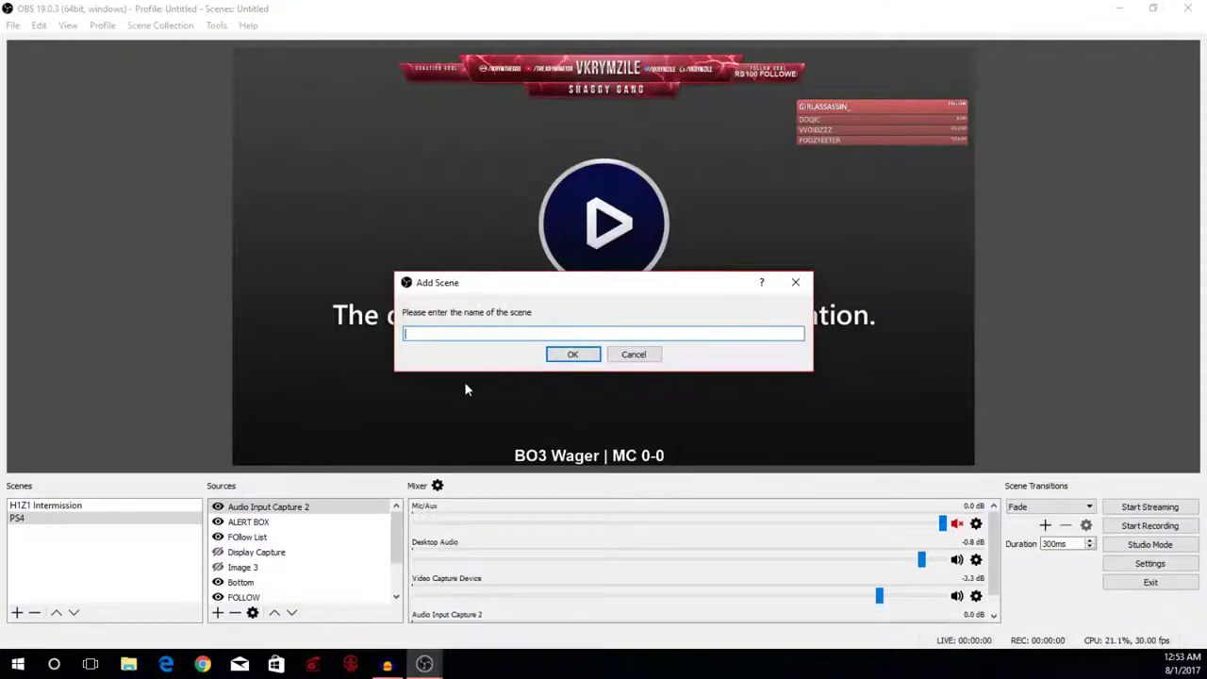
{"action": "type", "text": "Exa"}
{"action": "type", "text": "mple"}
{"action": "key", "text": "Return"}
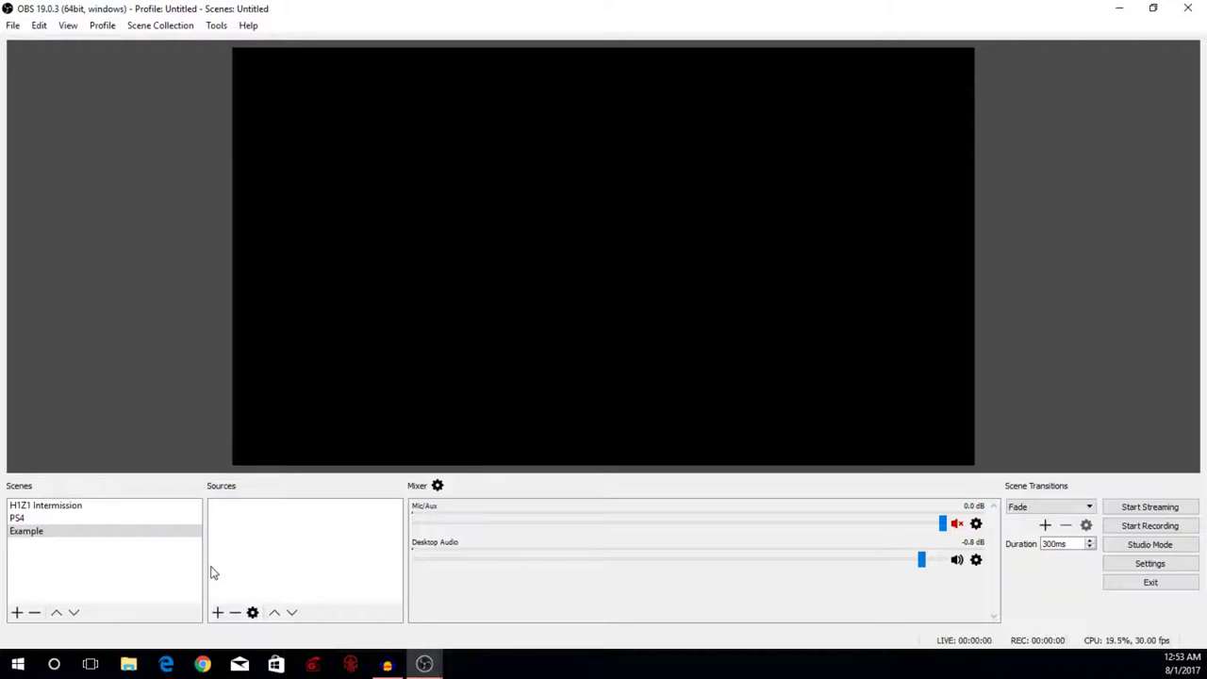
{"action": "left_click", "coordinate": [217, 613]}
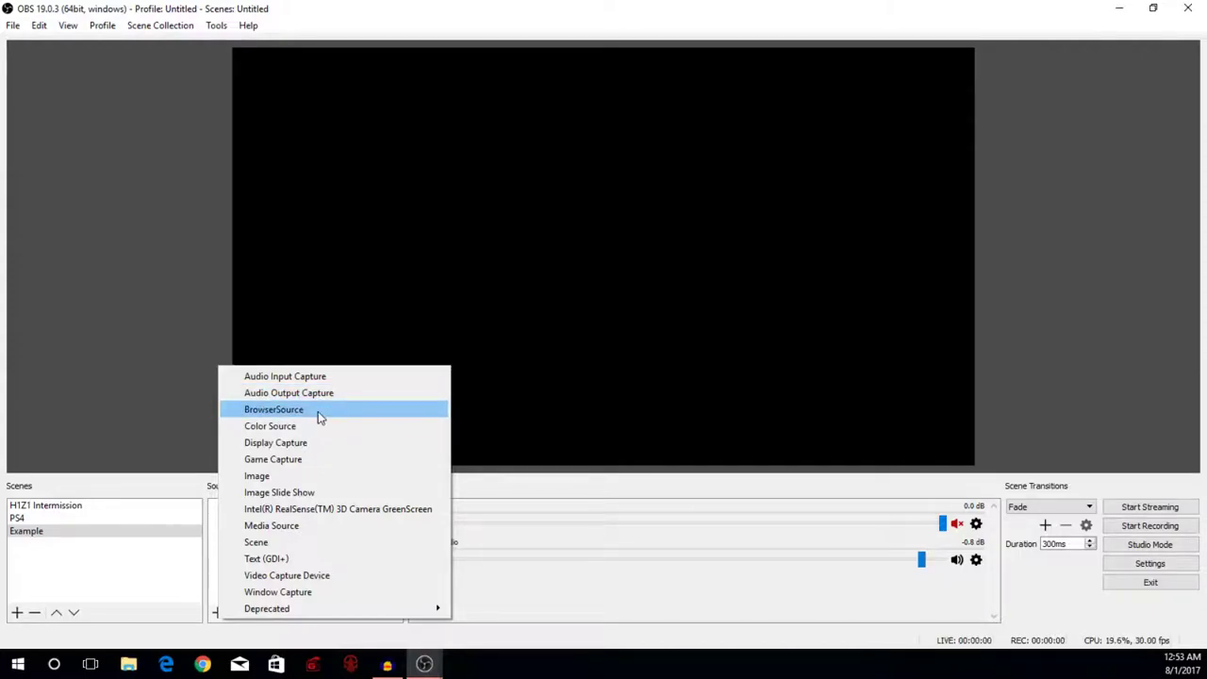
Add a Browser Source to Example and review its OBS website URL in Properties.
{"action": "left_click", "coordinate": [318, 411]}
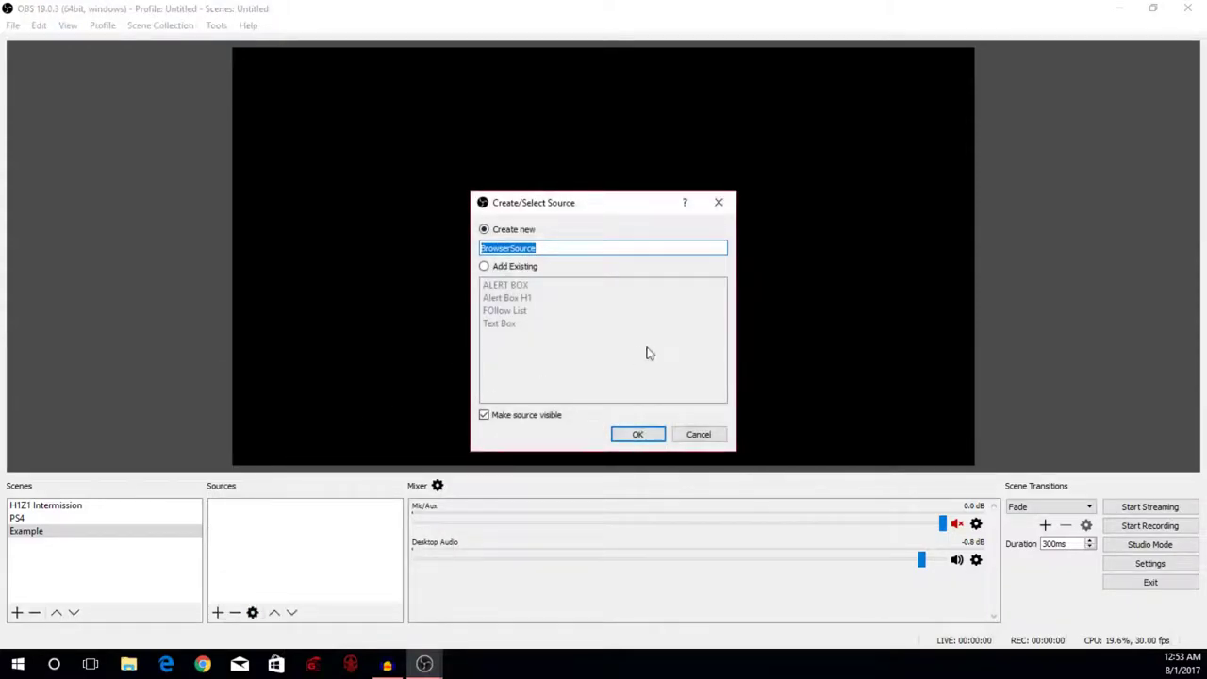
{"action": "left_click", "coordinate": [639, 434]}
{"action": "left_click_drag", "start_coordinate": [481, 391], "coordinate": [373, 392]}
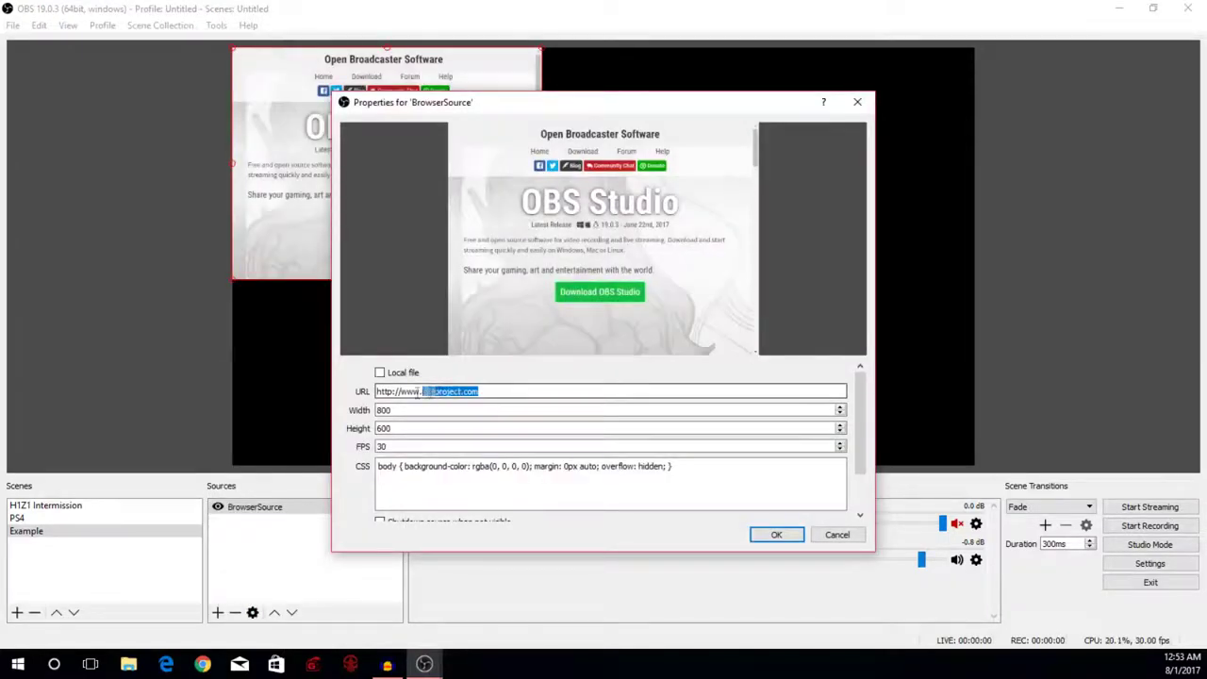
{"action": "left_click", "coordinate": [604, 392]}
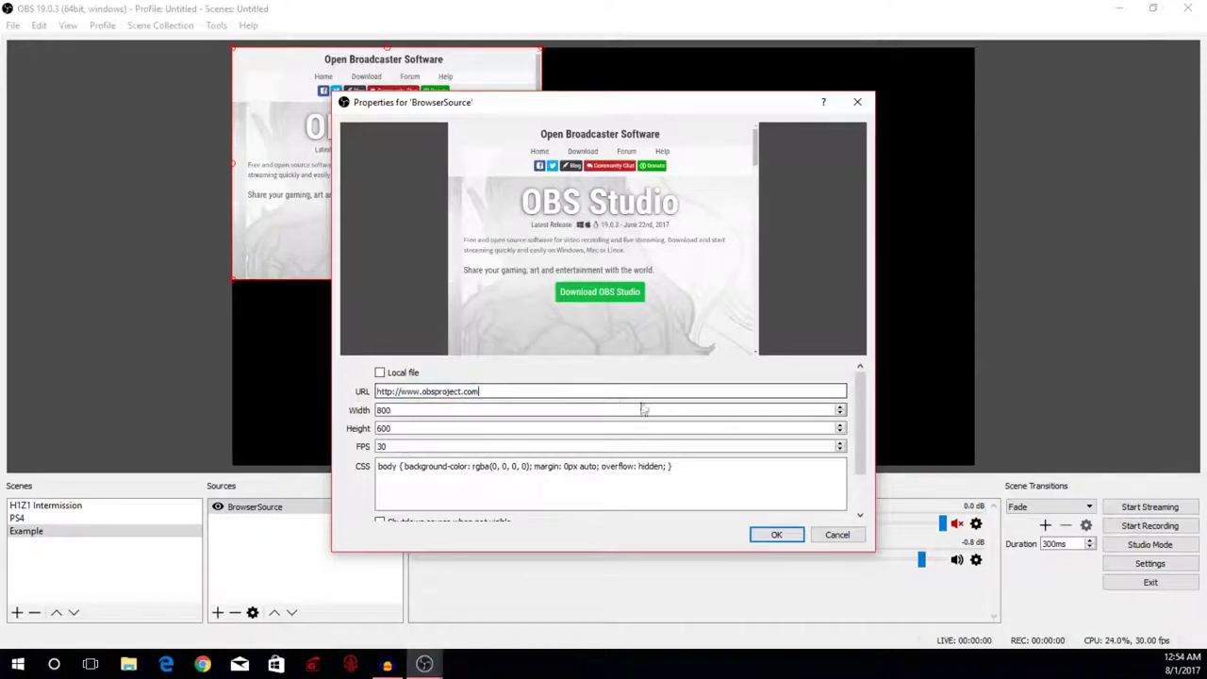
{"action": "left_click_drag", "start_coordinate": [483, 108], "coordinate": [657, 129]}
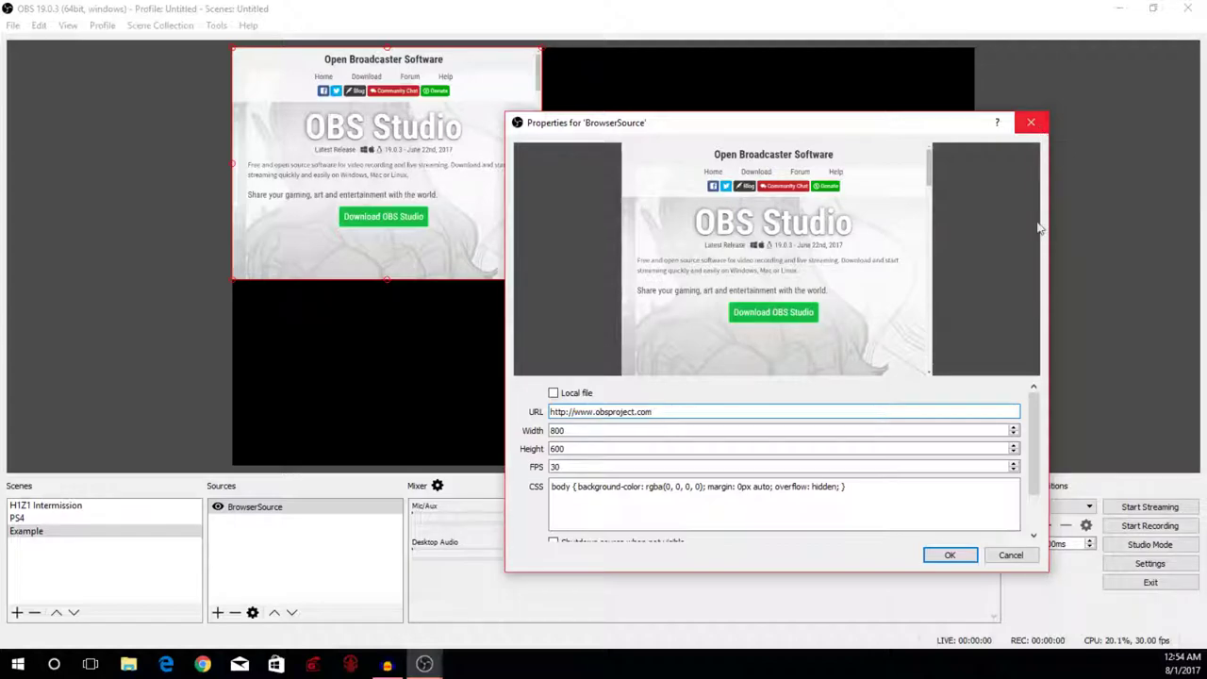
{"action": "left_click", "coordinate": [1010, 555]}
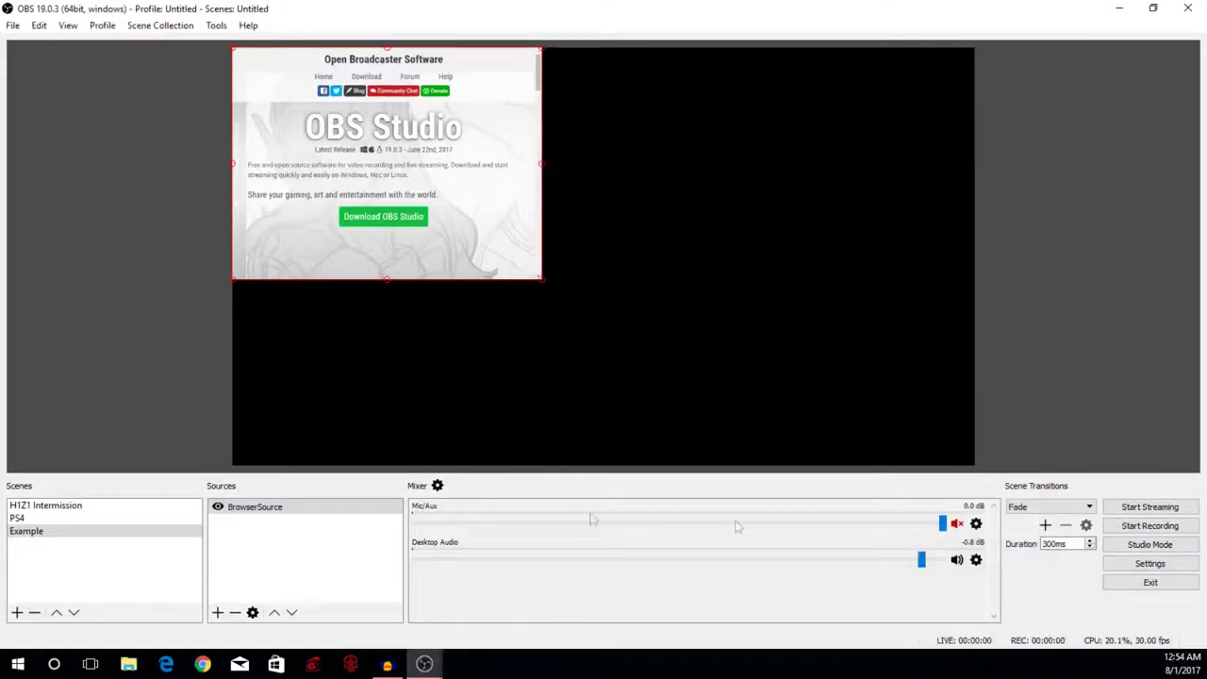
Remove the BrowserSource from the Example scene.
{"action": "right_click", "coordinate": [384, 518]}
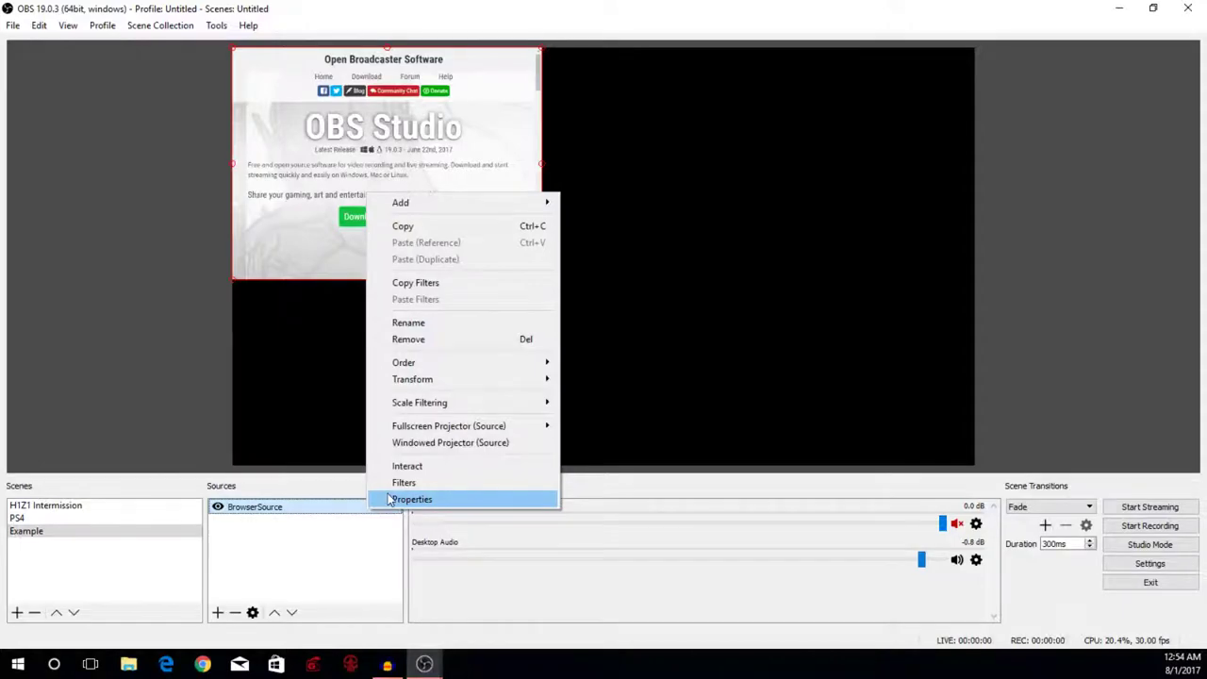
{"action": "left_click", "coordinate": [440, 341]}
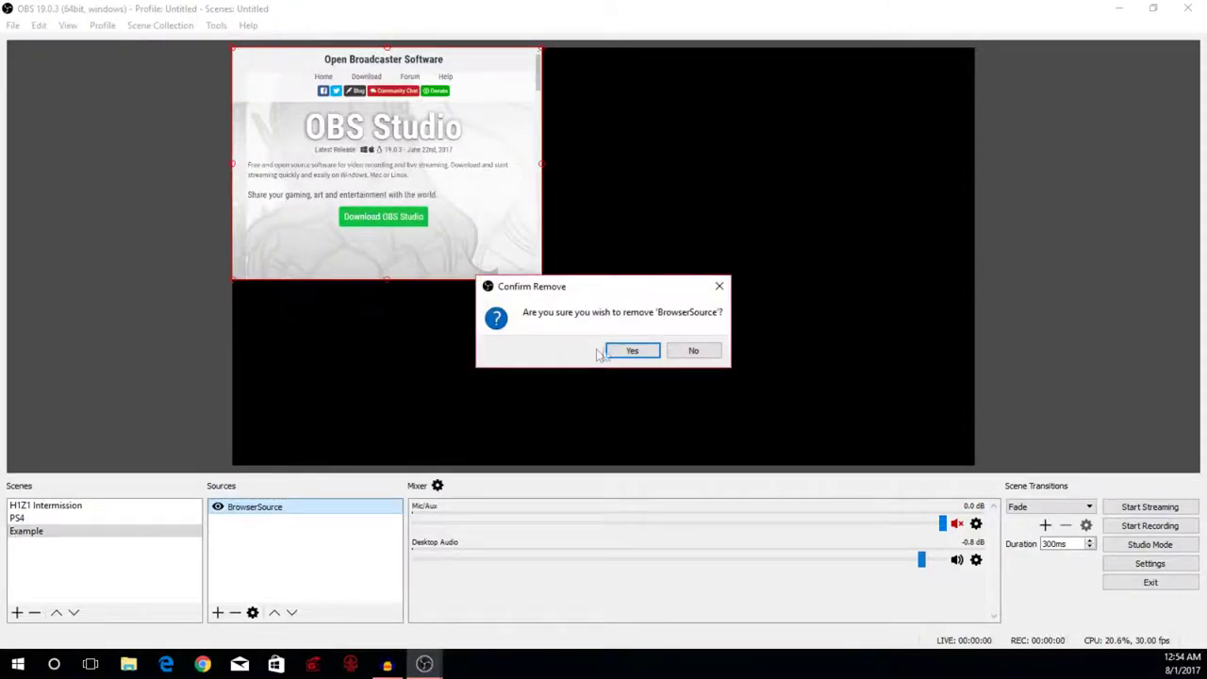
{"action": "left_click", "coordinate": [625, 351]}
{"action": "left_click", "coordinate": [217, 612]}
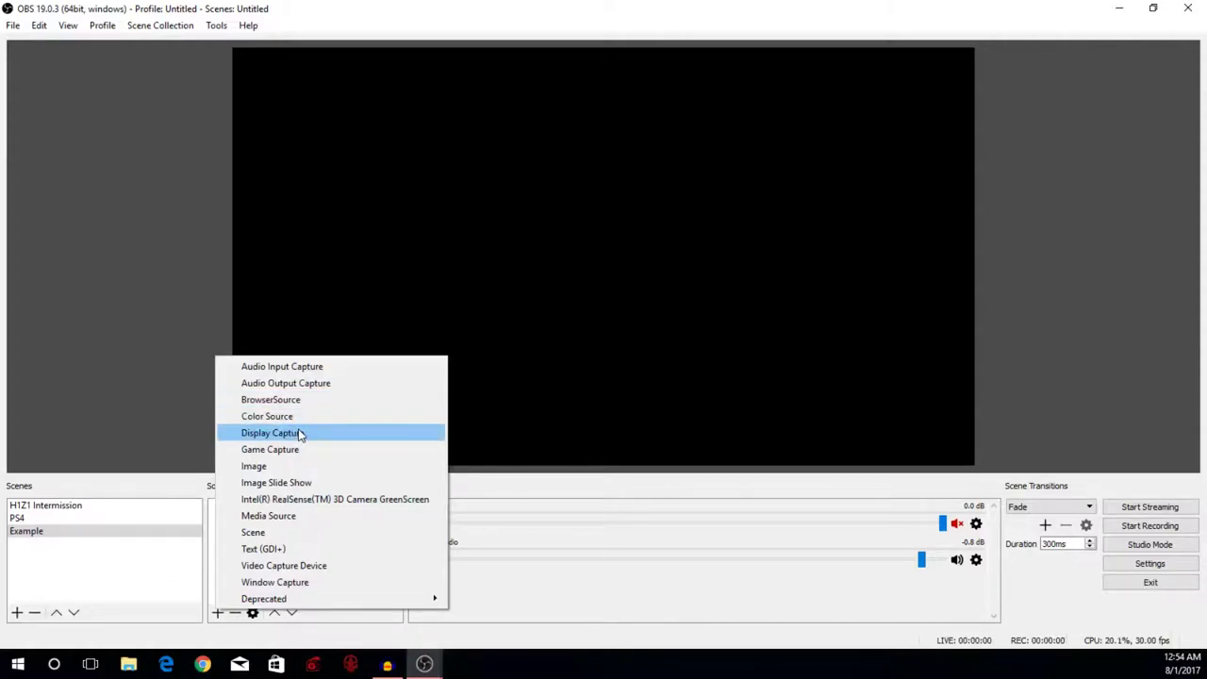
Add a Display Capture source and view its available displays without changing anything.
{"action": "left_click", "coordinate": [298, 433]}
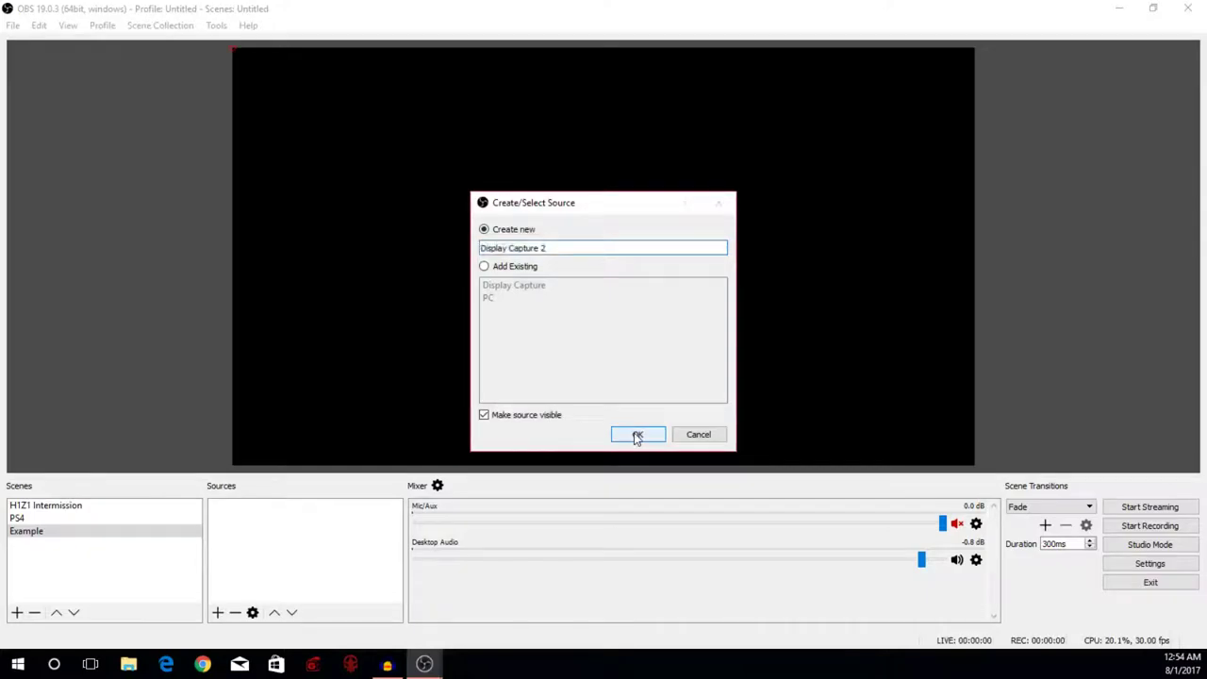
{"action": "left_click", "coordinate": [633, 434]}
{"action": "left_click", "coordinate": [501, 425]}
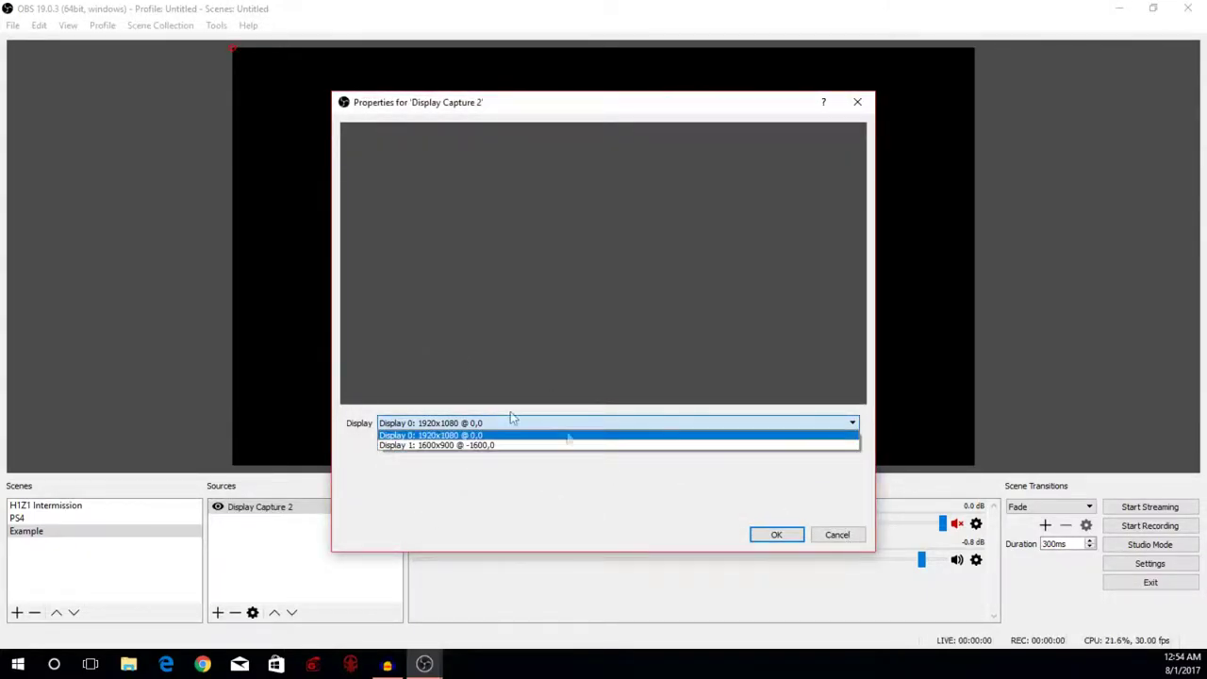
{"action": "left_click", "coordinate": [836, 538]}
{"action": "left_click", "coordinate": [835, 538]}
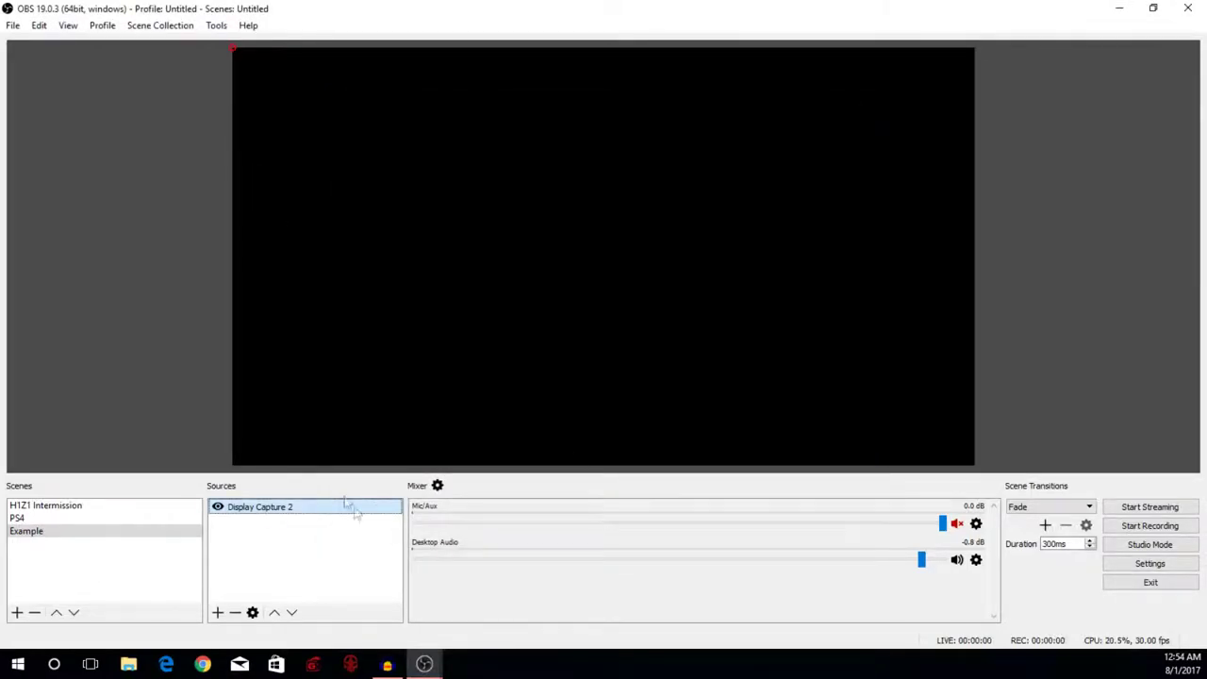
Remove Display Capture 2 and start adding a Game Capture source.
{"action": "right_click", "coordinate": [311, 506]}
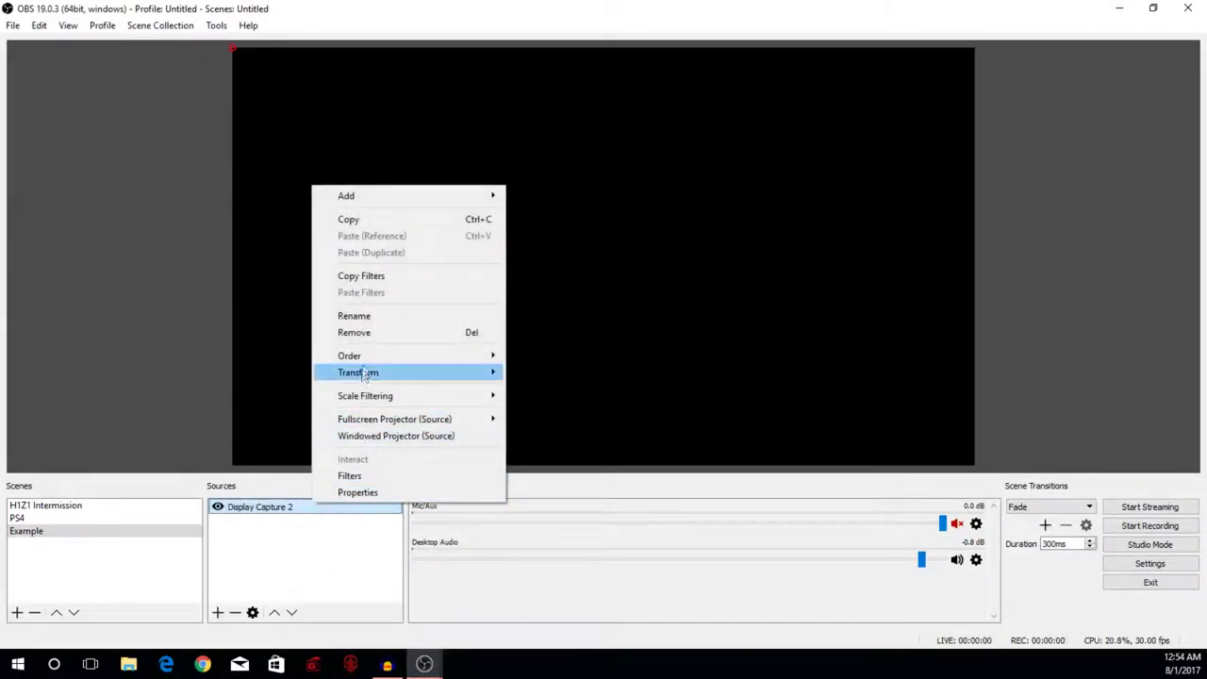
{"action": "left_click", "coordinate": [355, 332]}
{"action": "left_click", "coordinate": [635, 350]}
{"action": "left_click", "coordinate": [218, 613]}
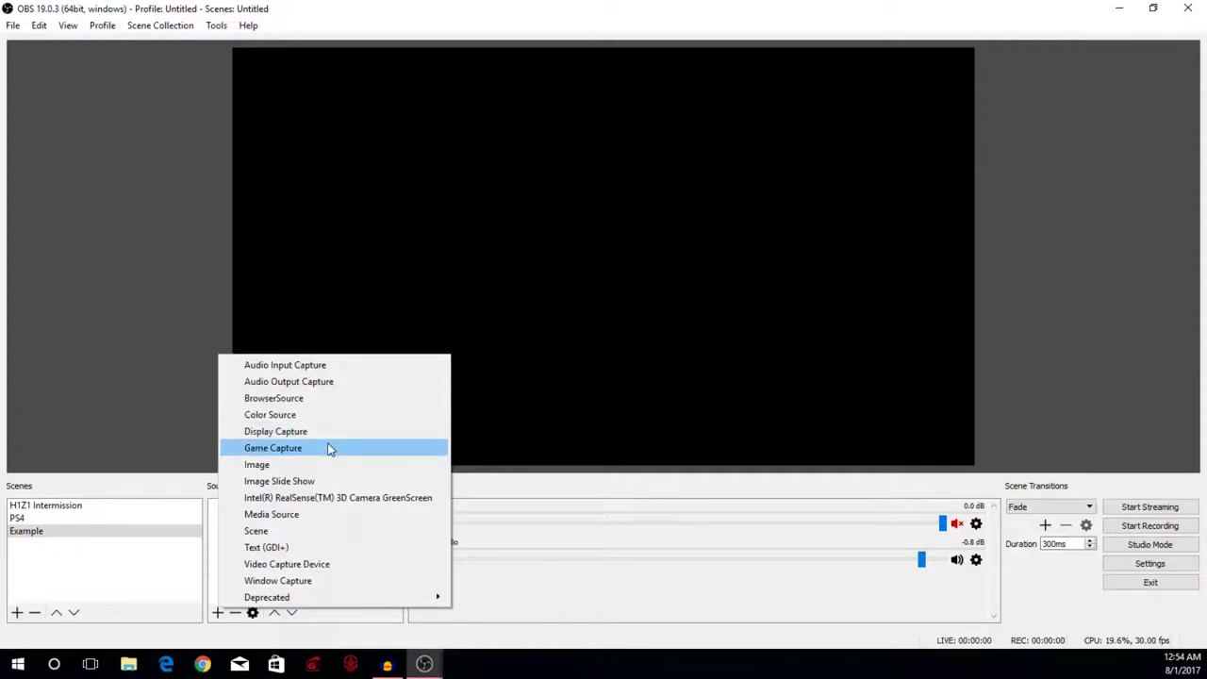
{"action": "left_click", "coordinate": [330, 450]}
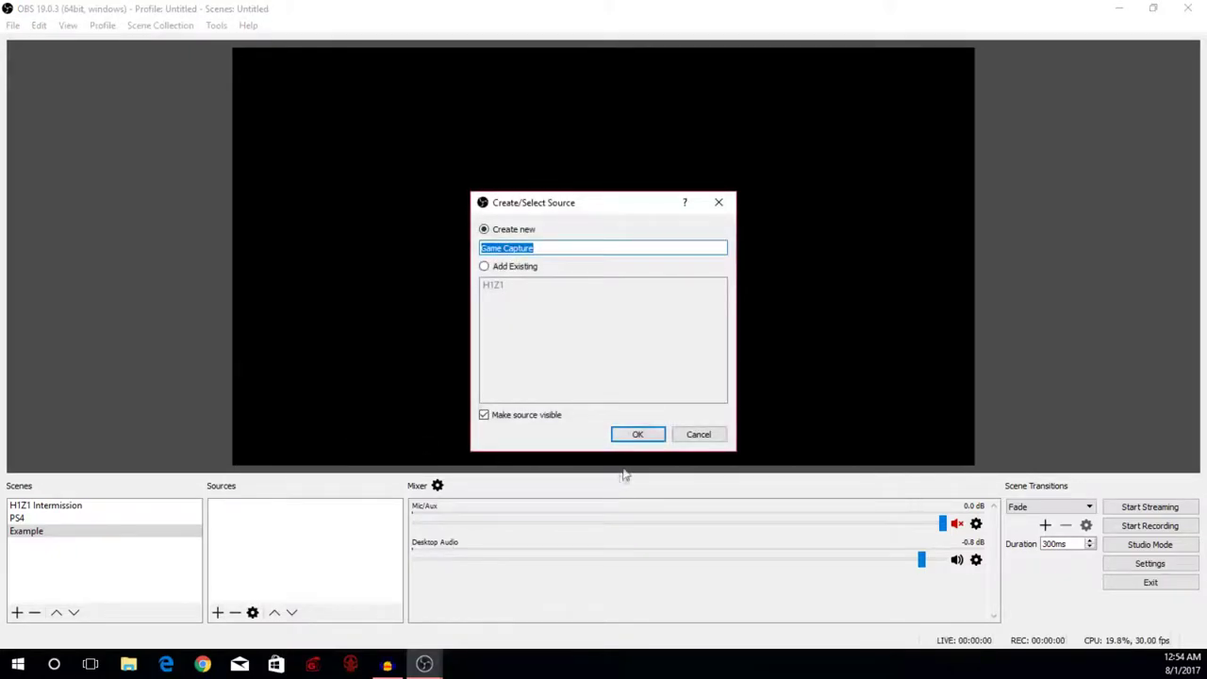
Create the Game Capture source set to capture a specific window, reviewing available windows.
{"action": "left_click", "coordinate": [638, 437]}
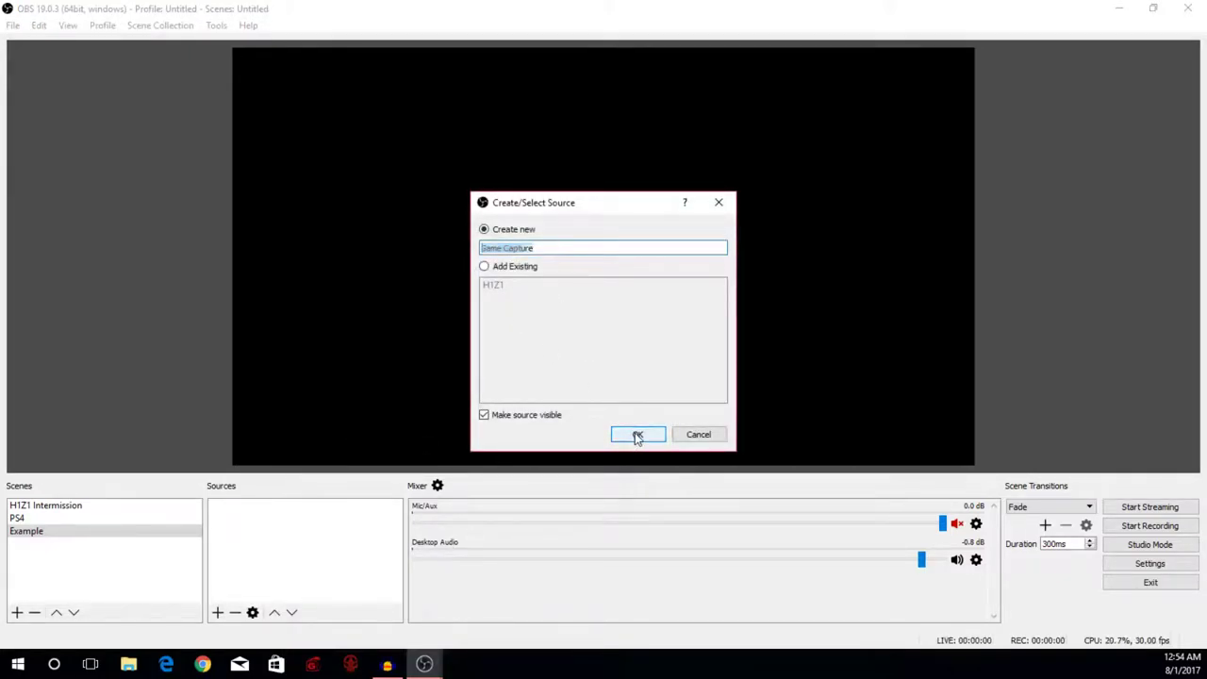
{"action": "left_click", "coordinate": [529, 406]}
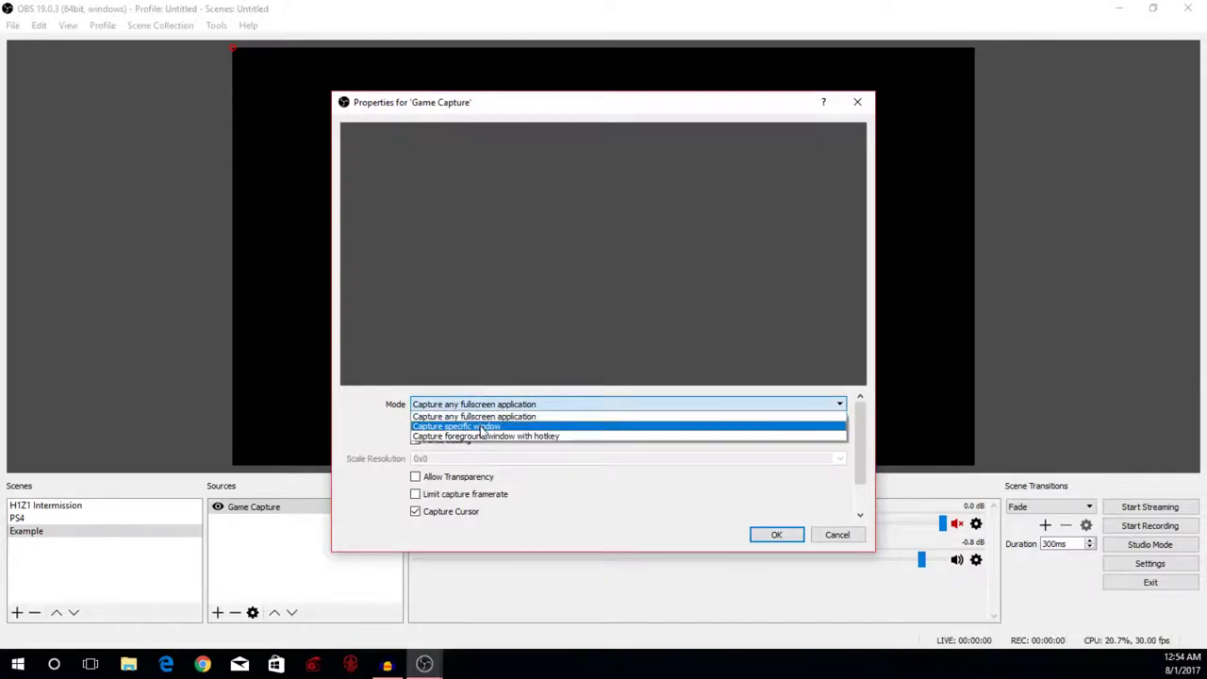
{"action": "left_click", "coordinate": [482, 431]}
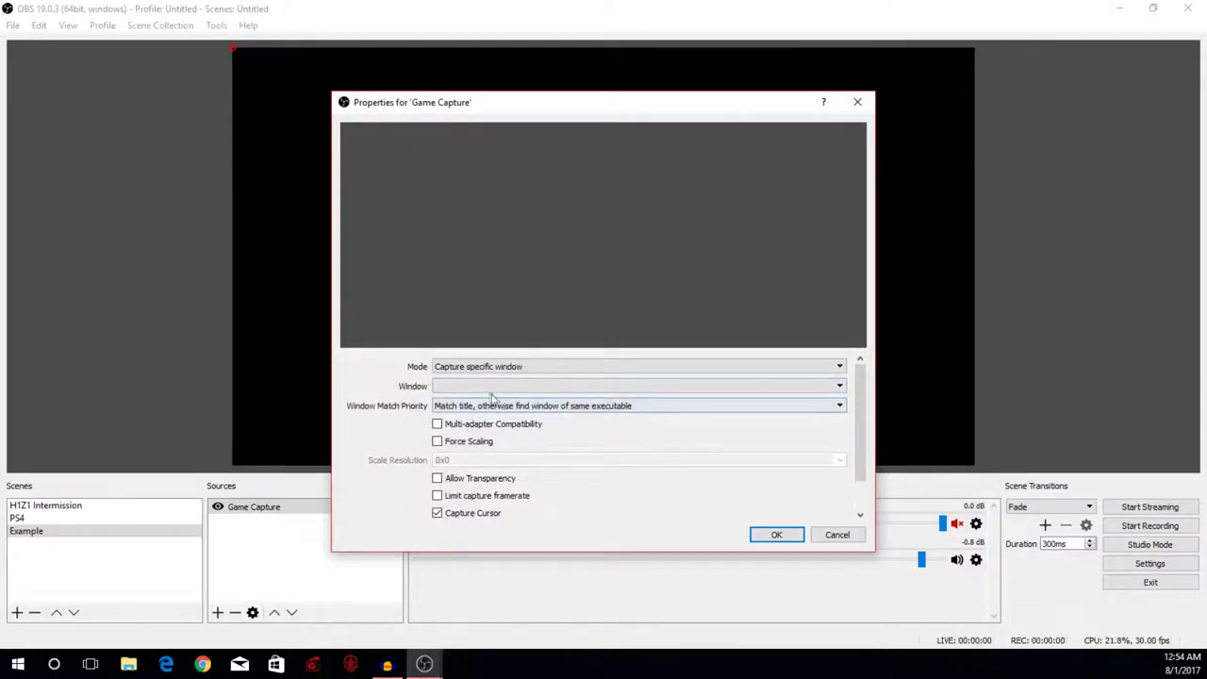
{"action": "left_click", "coordinate": [486, 386]}
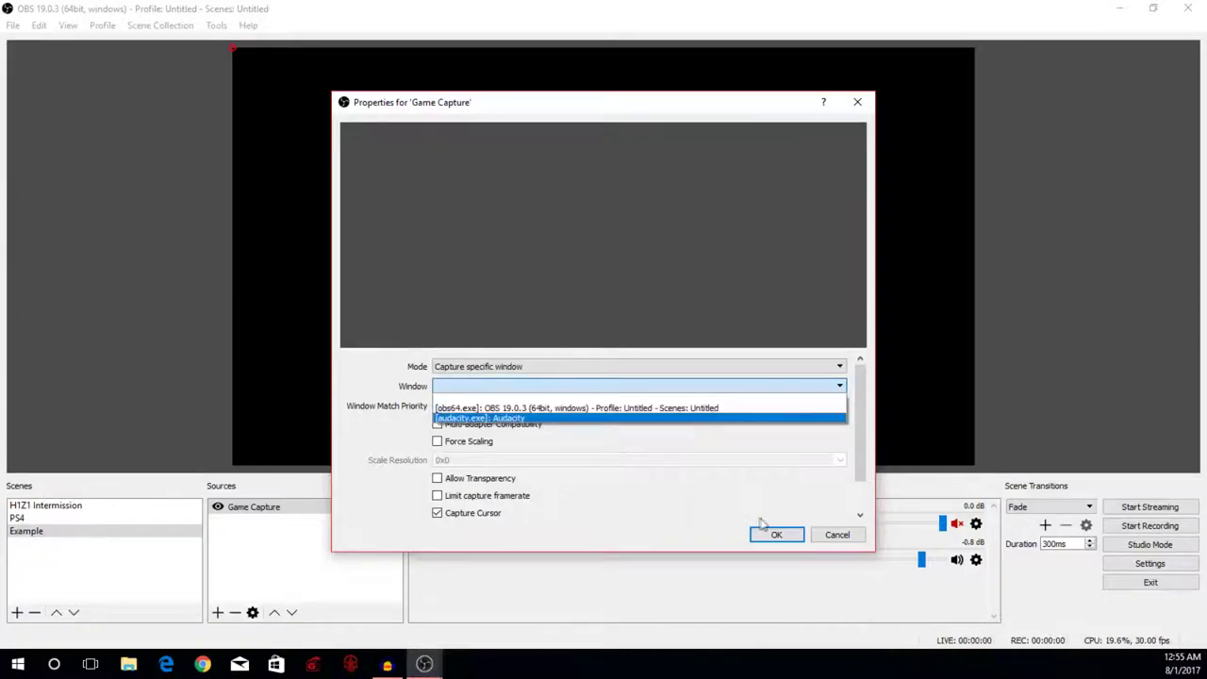
{"action": "left_click", "coordinate": [836, 535]}
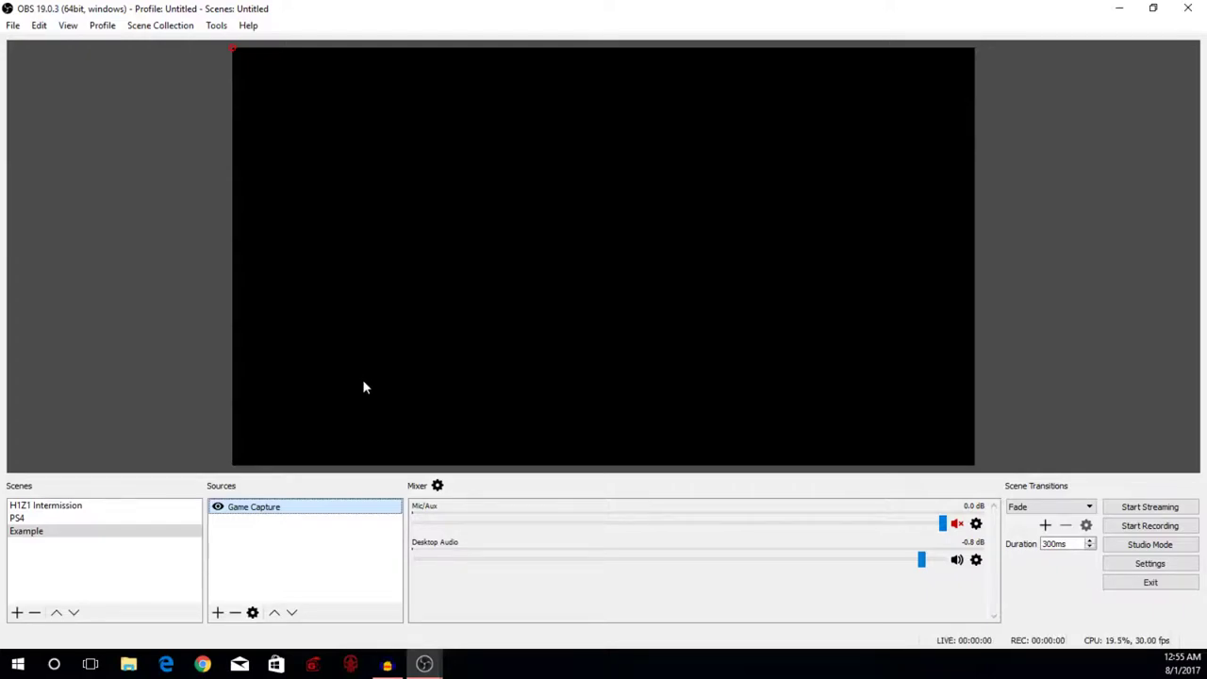
Remove the Game Capture source from the Example scene.
{"action": "right_click", "coordinate": [349, 506]}
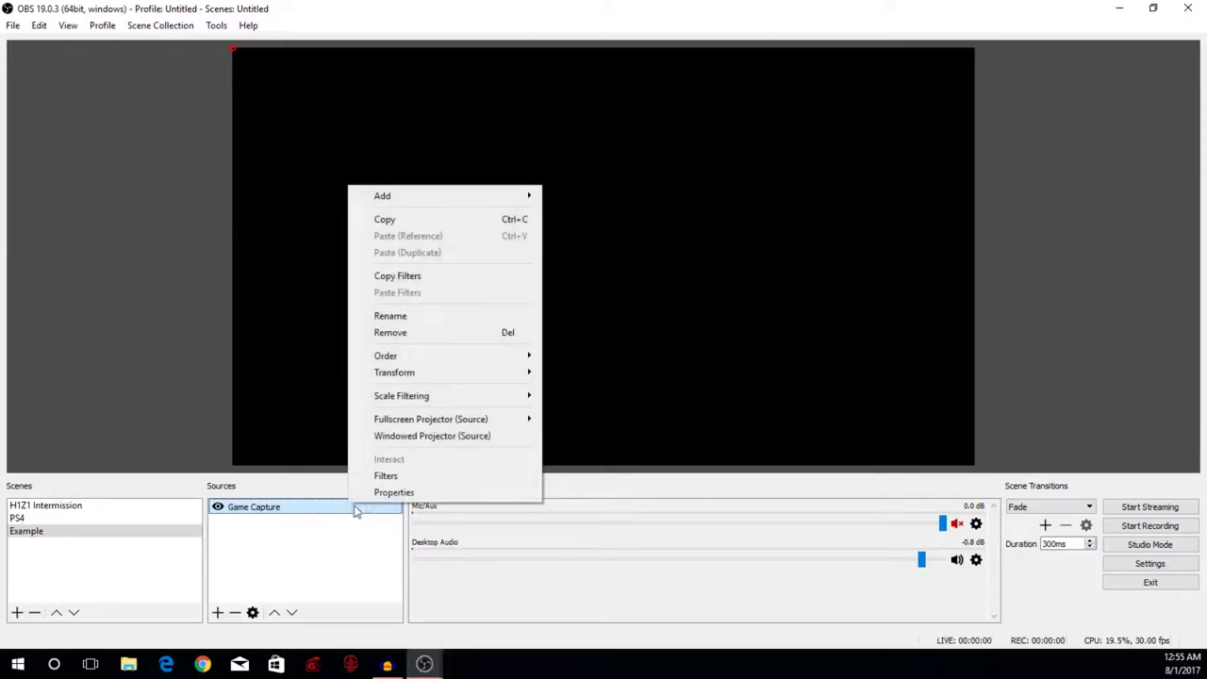
{"action": "left_click", "coordinate": [424, 333]}
{"action": "left_click", "coordinate": [629, 350]}
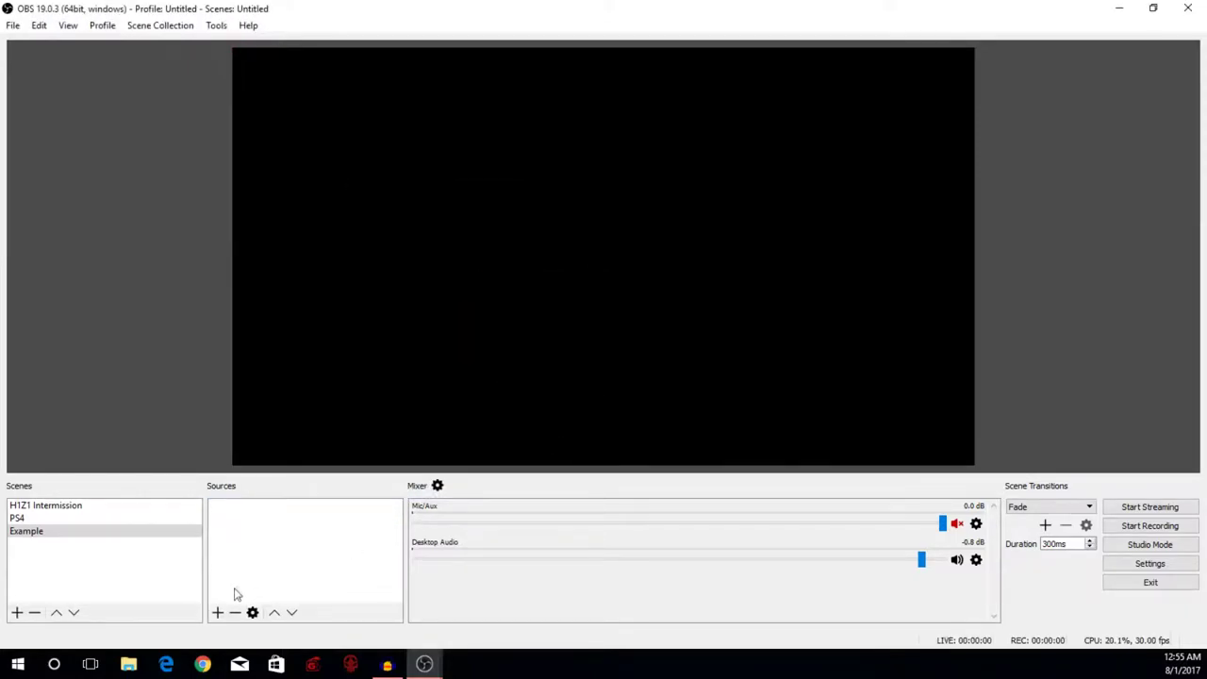
Show the PS4 scene's sources, then return to the empty Example scene.
{"action": "left_click", "coordinate": [218, 615]}
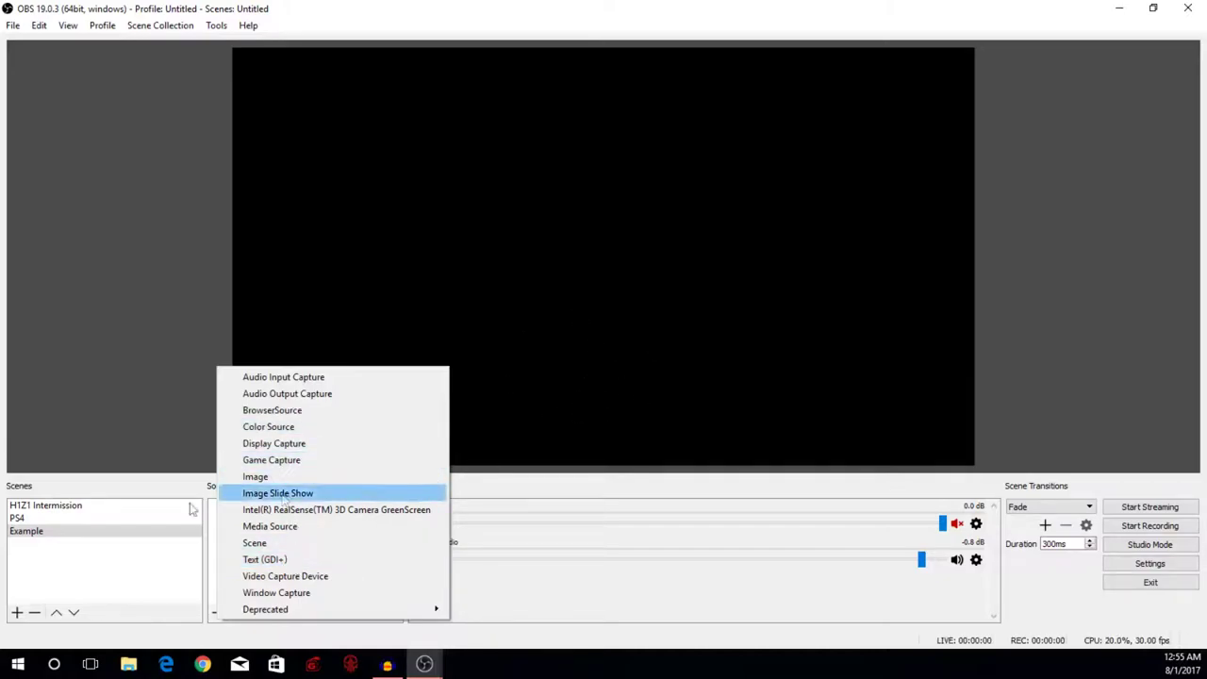
{"action": "left_click", "coordinate": [59, 517]}
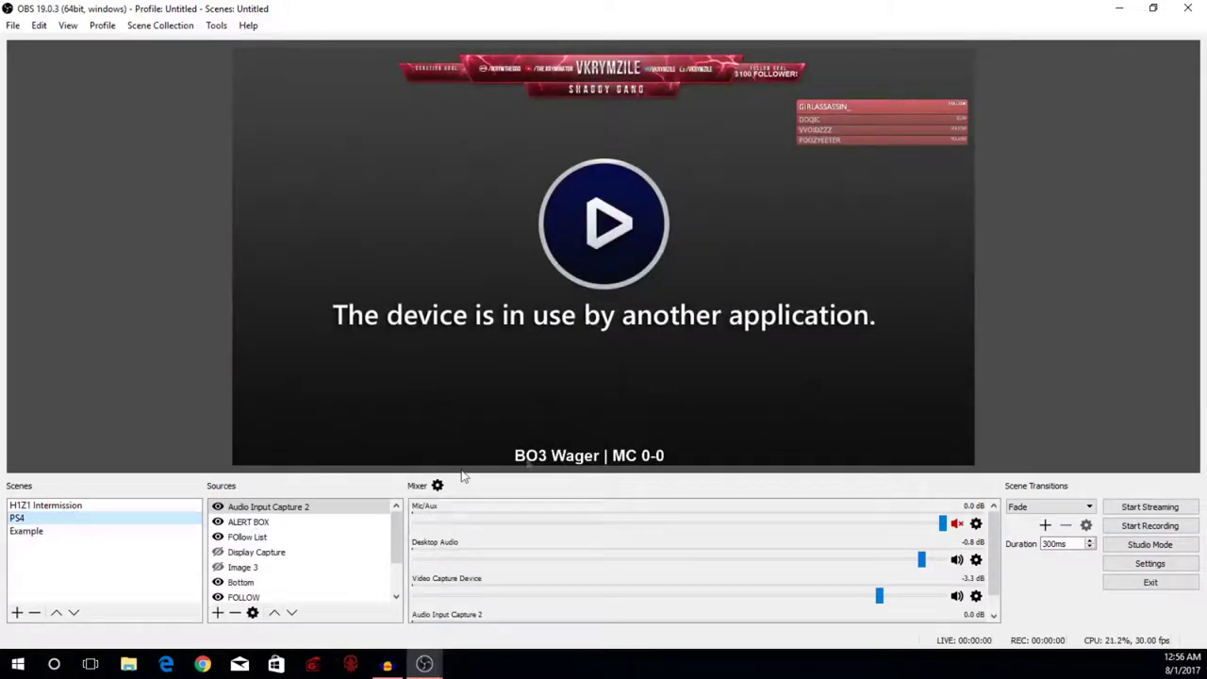
{"action": "left_click", "coordinate": [38, 531]}
{"action": "left_click", "coordinate": [218, 612]}
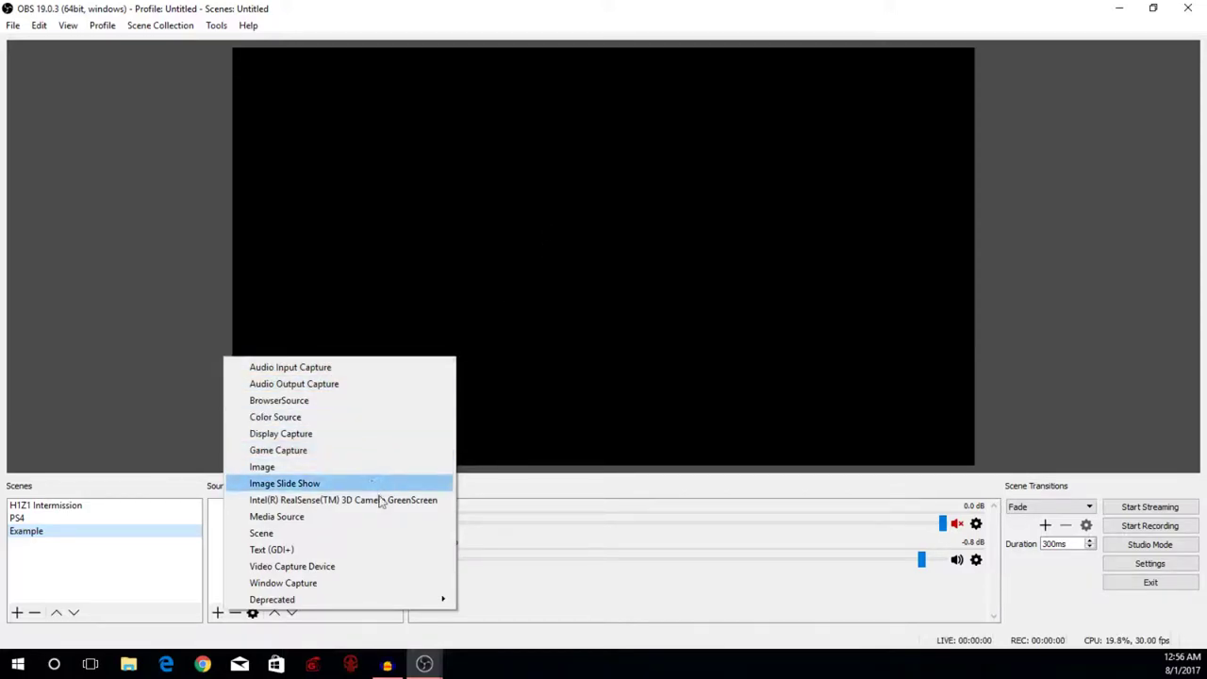
Create a Window Capture source and inspect its window list without changes.
{"action": "left_click", "coordinate": [352, 582]}
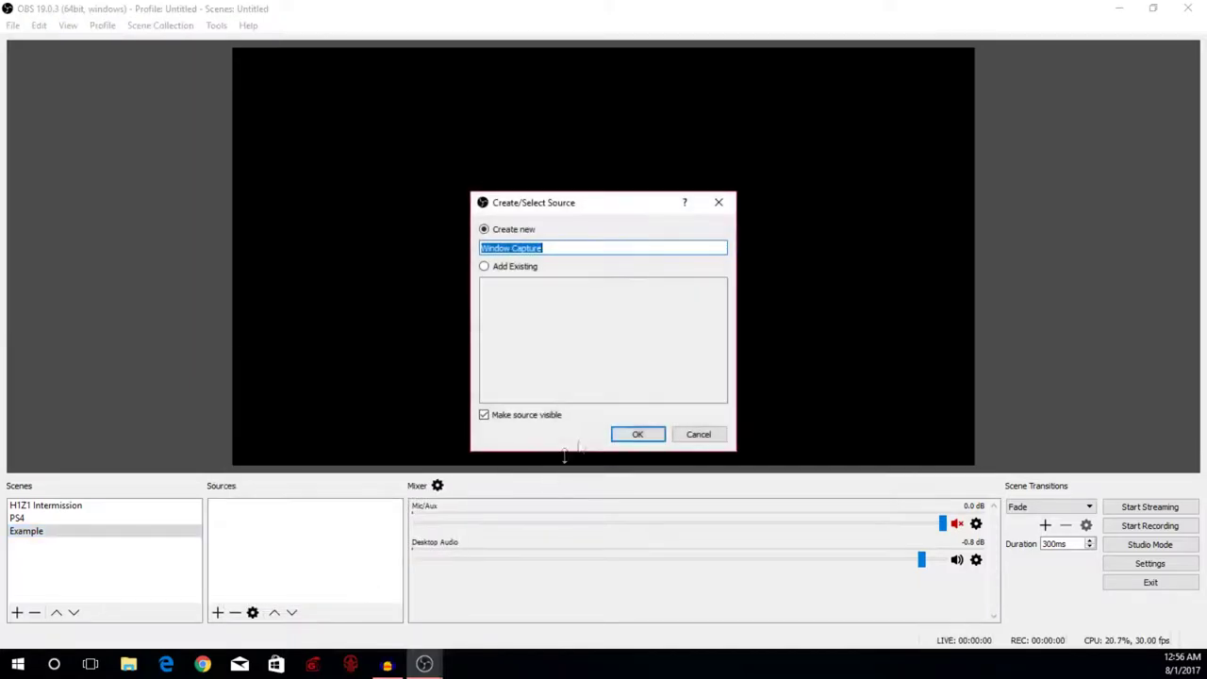
{"action": "left_click", "coordinate": [633, 434]}
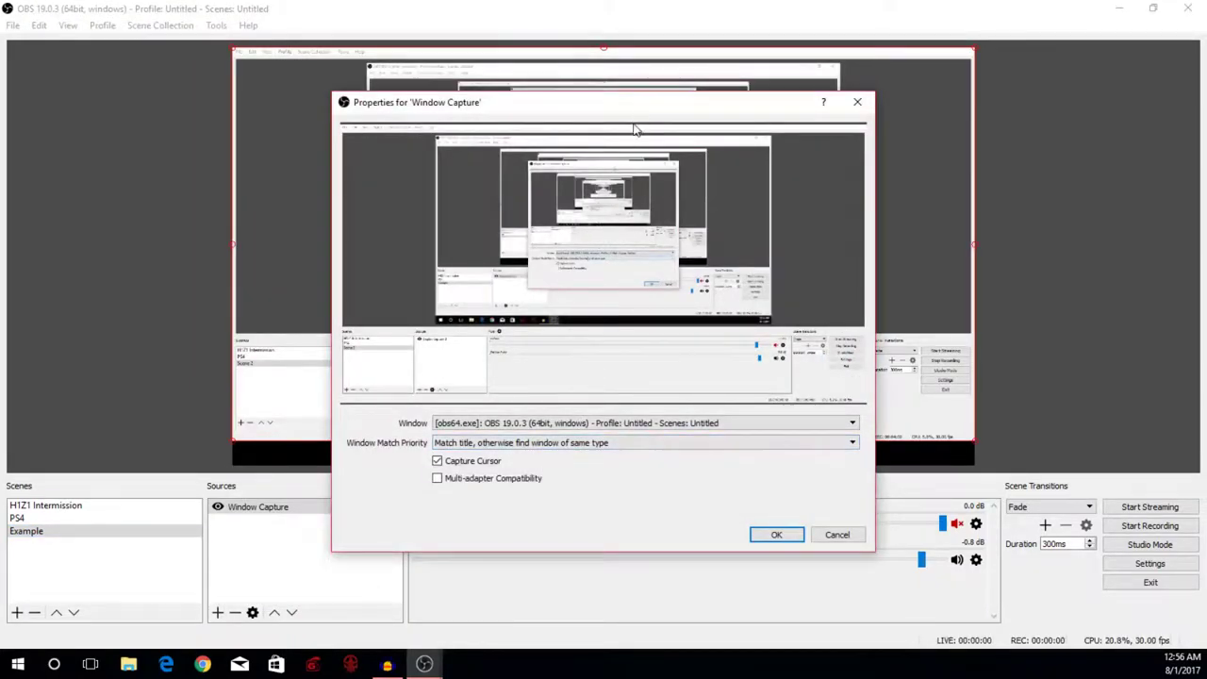
{"action": "left_click", "coordinate": [580, 423]}
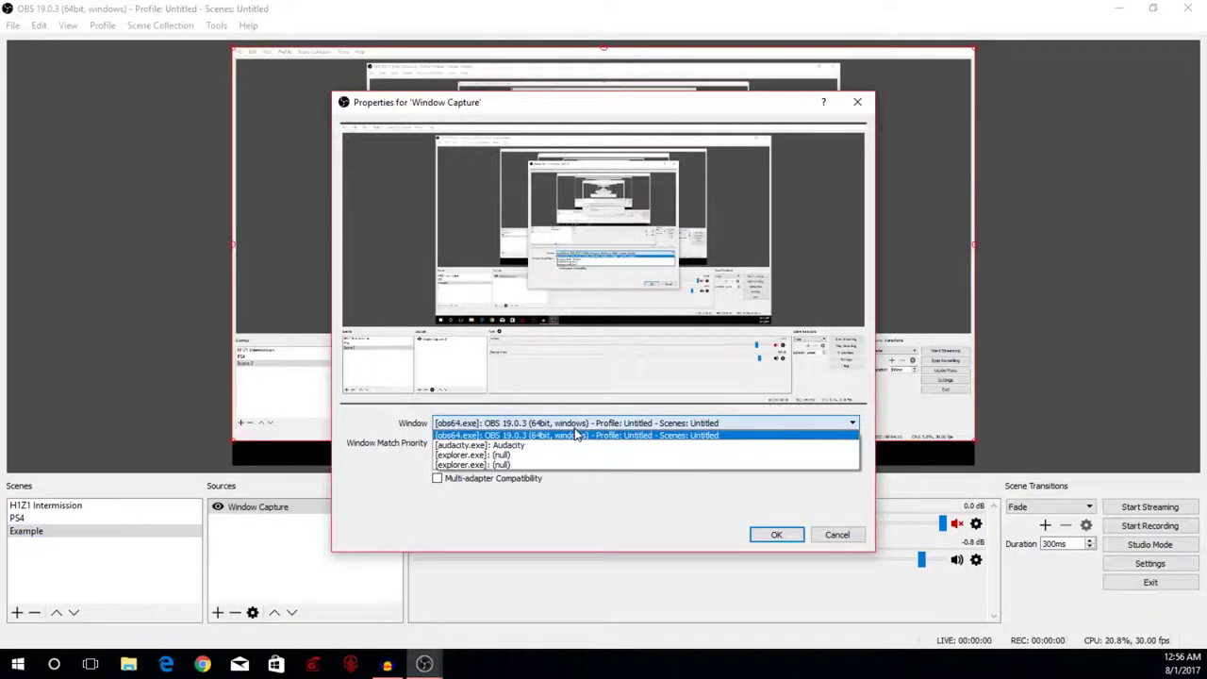
{"action": "left_click", "coordinate": [829, 540]}
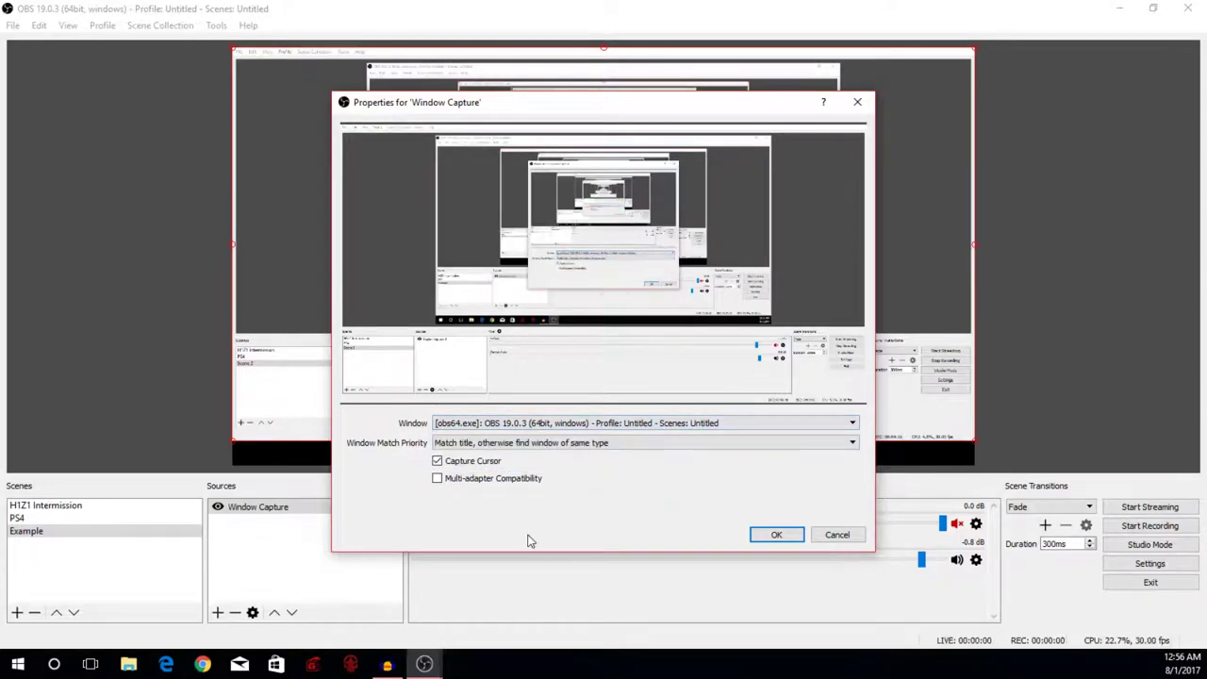
{"action": "left_click", "coordinate": [830, 535]}
Remove the Window Capture source, leaving Example empty.
{"action": "right_click", "coordinate": [311, 509]}
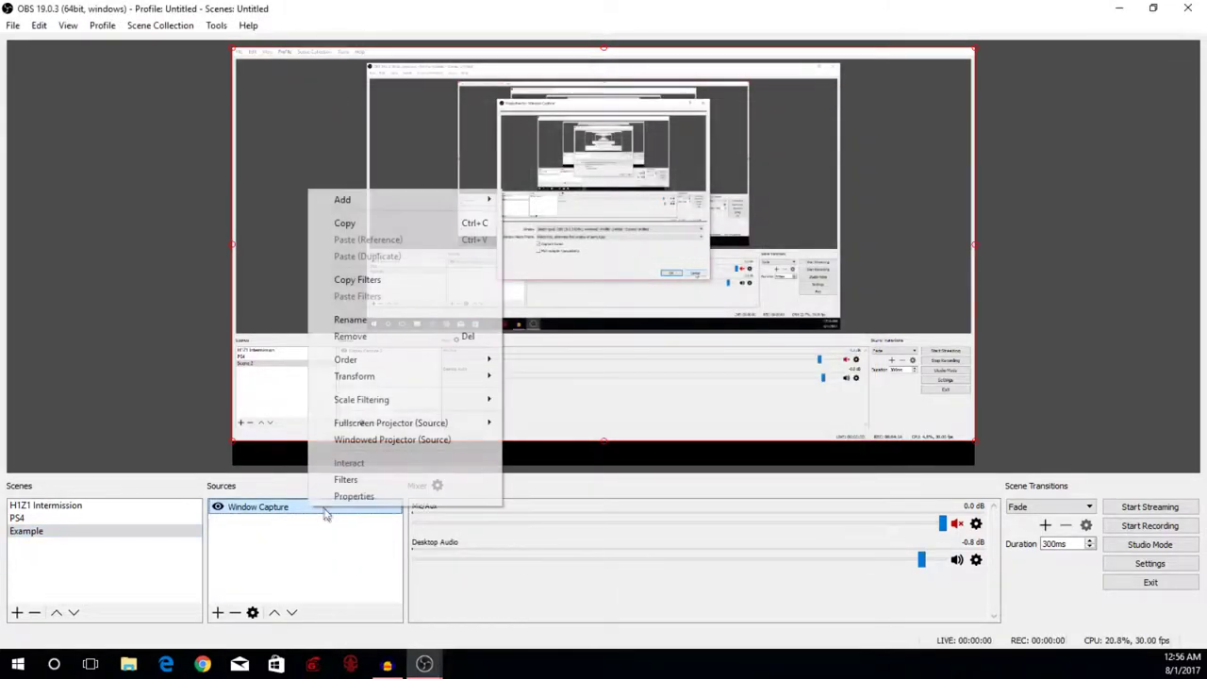
{"action": "key", "text": "Escape"}
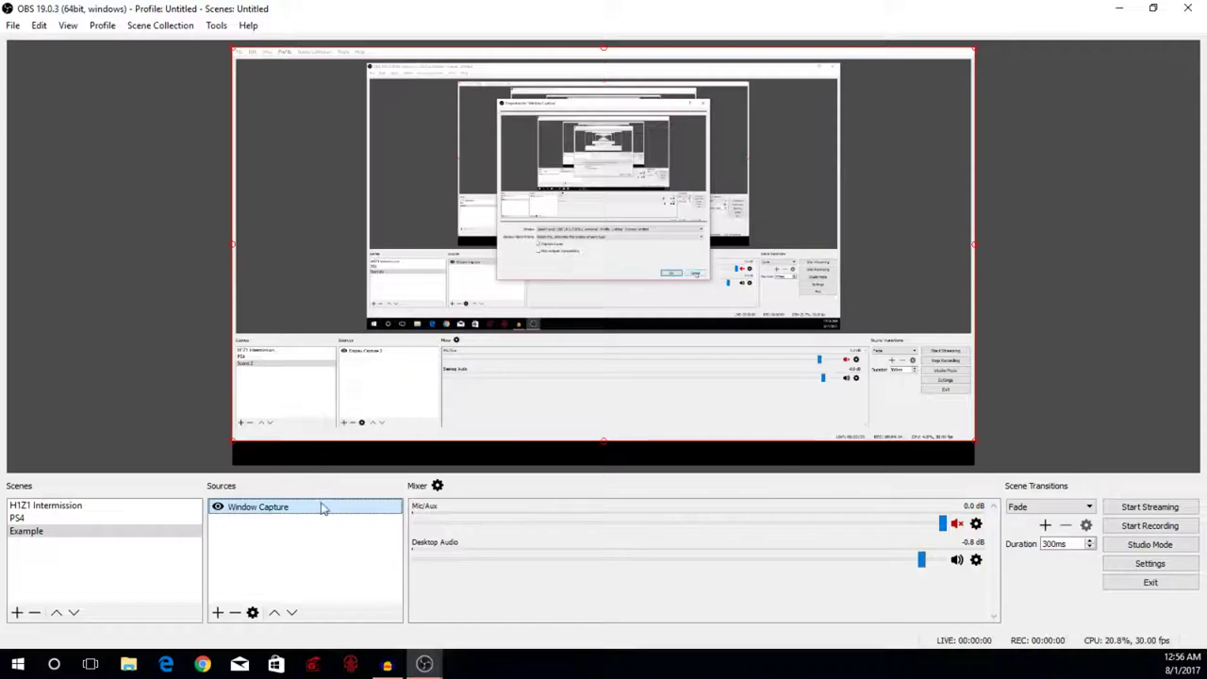
{"action": "right_click", "coordinate": [324, 504]}
{"action": "left_click", "coordinate": [389, 332]}
{"action": "left_click", "coordinate": [633, 350]}
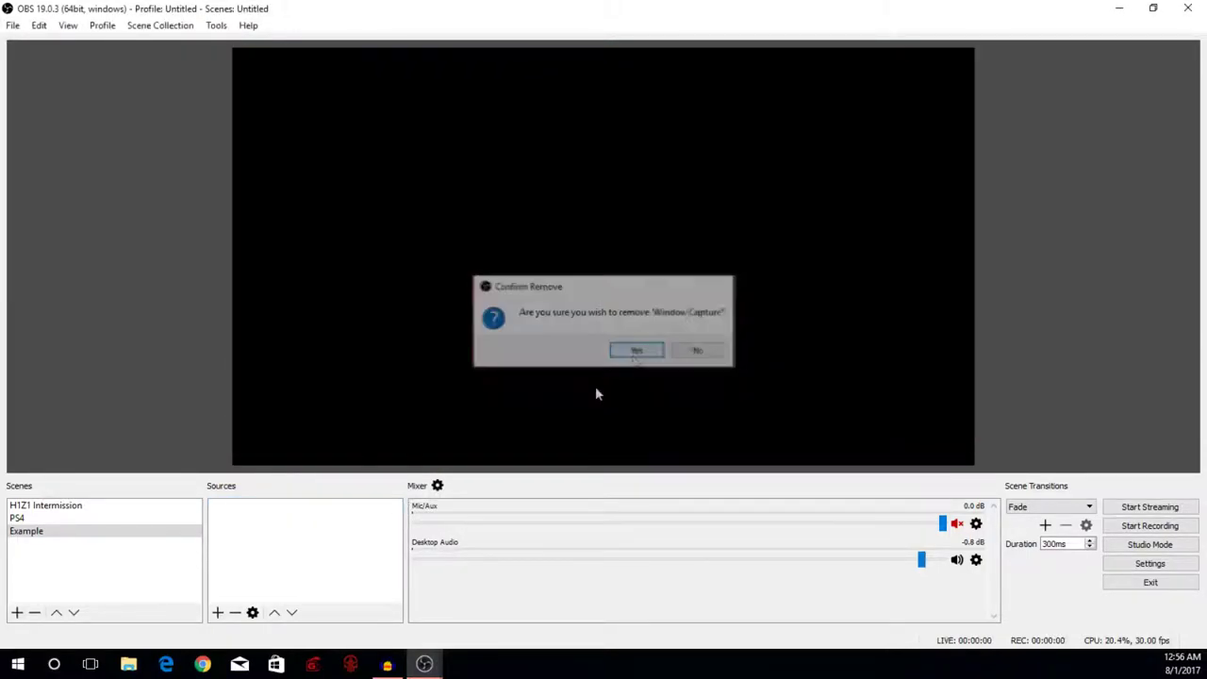
{"action": "left_click", "coordinate": [218, 613]}
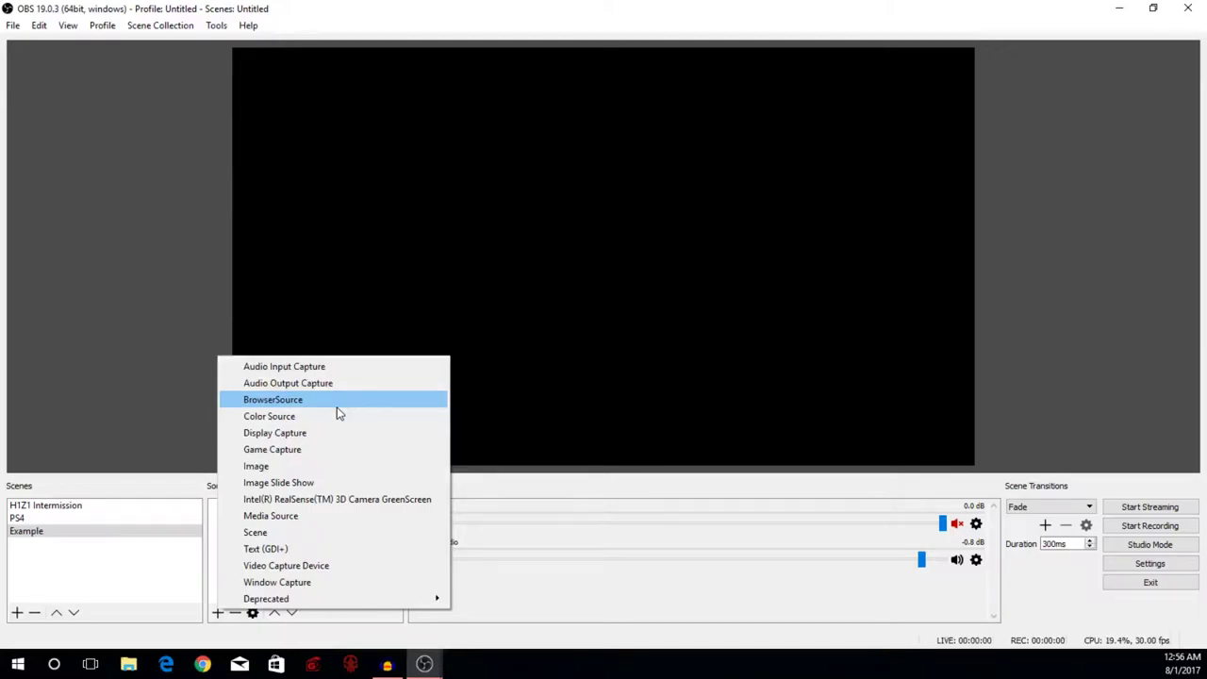
Create a BrowserSource showing the OBS website and close its Properties.
{"action": "left_click", "coordinate": [336, 412]}
{"action": "left_click", "coordinate": [639, 436]}
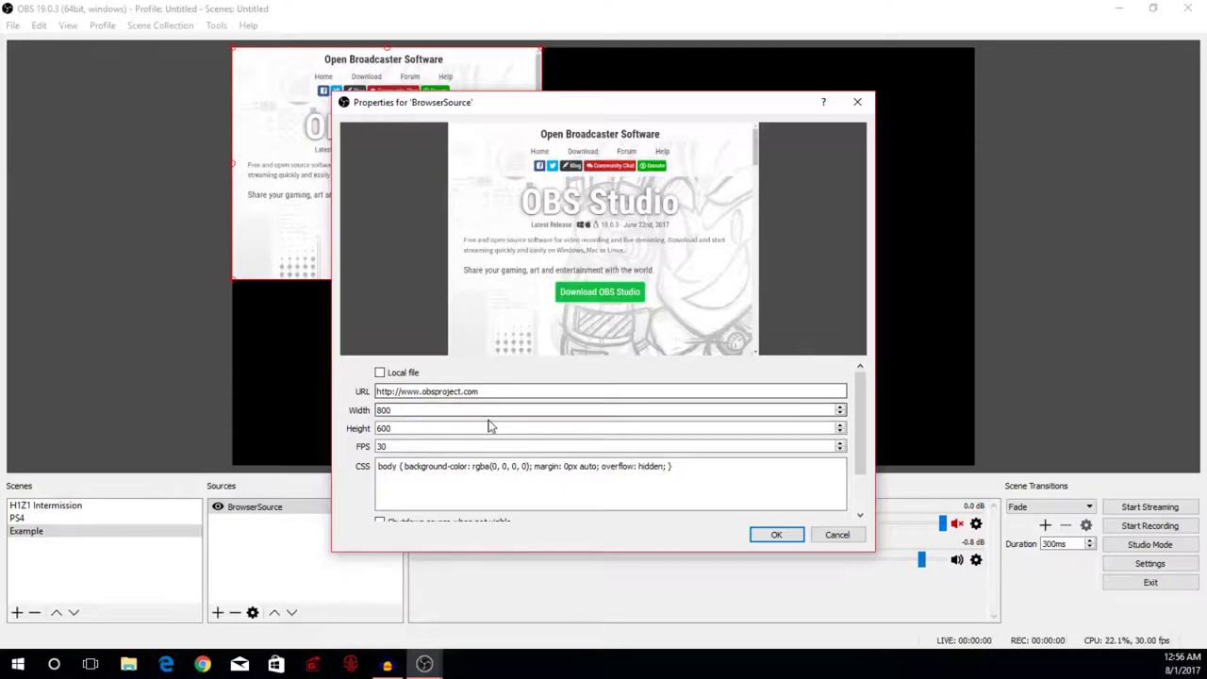
{"action": "left_click", "coordinate": [830, 542]}
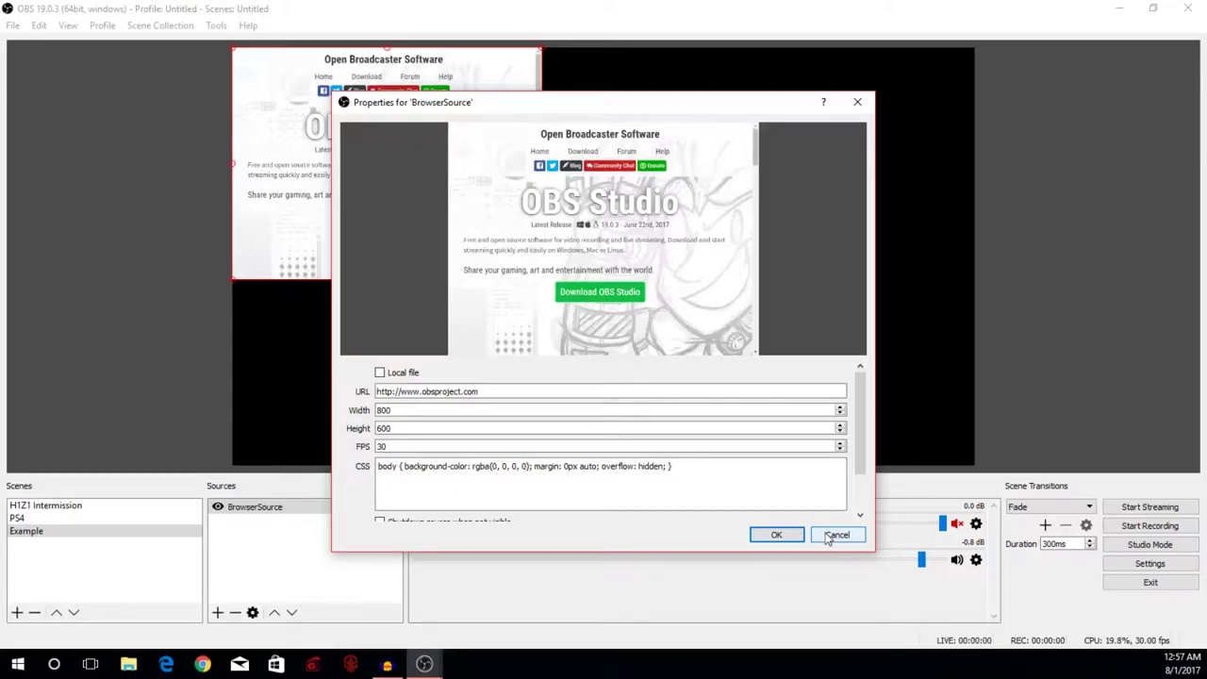
{"action": "left_click", "coordinate": [829, 538]}
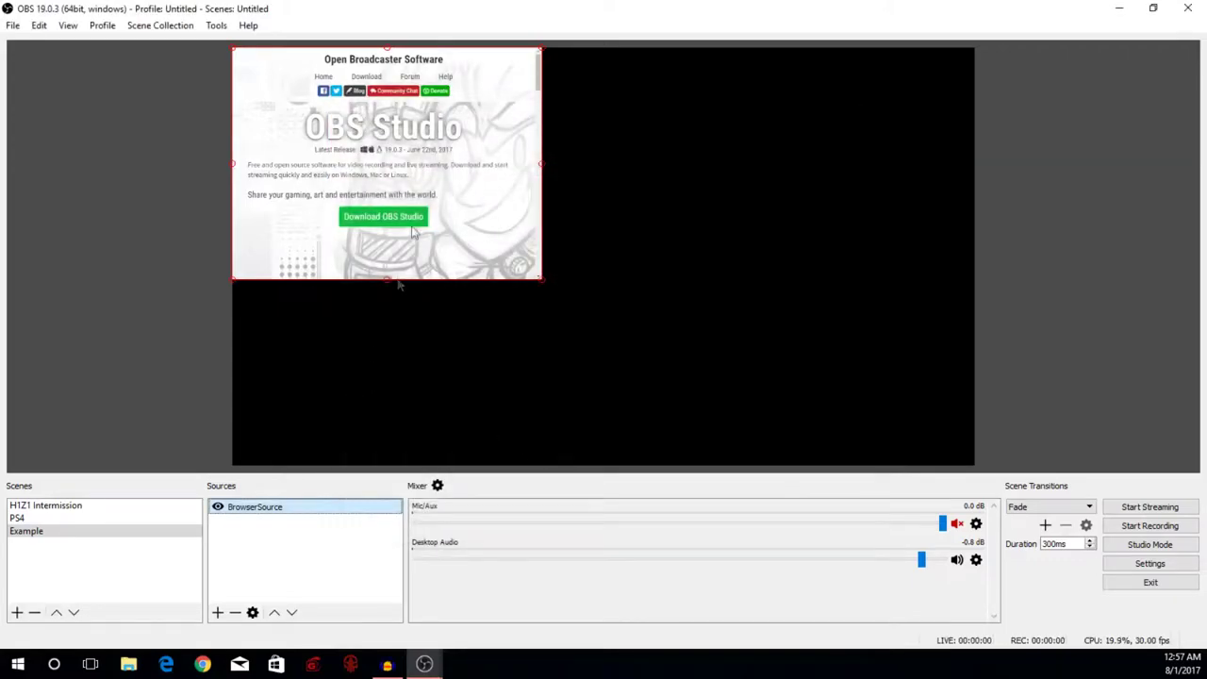
Remove the BrowserSource from the Example scene.
{"action": "right_click", "coordinate": [329, 507]}
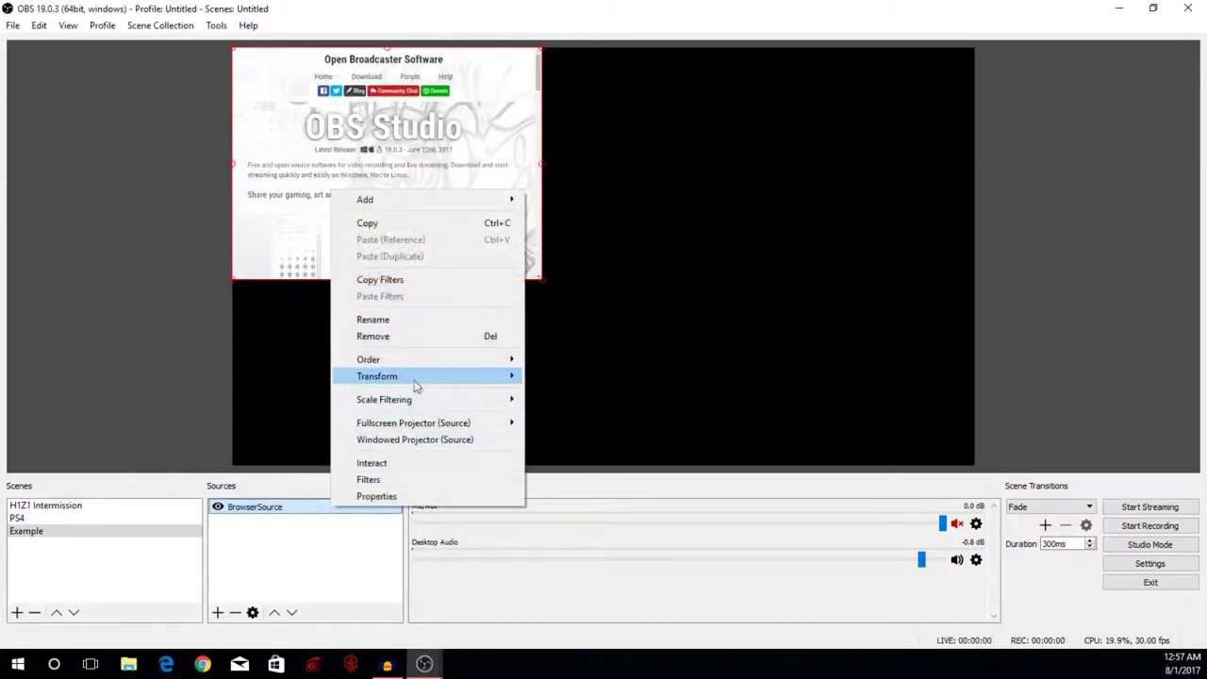
{"action": "left_click", "coordinate": [386, 336]}
{"action": "left_click", "coordinate": [633, 351]}
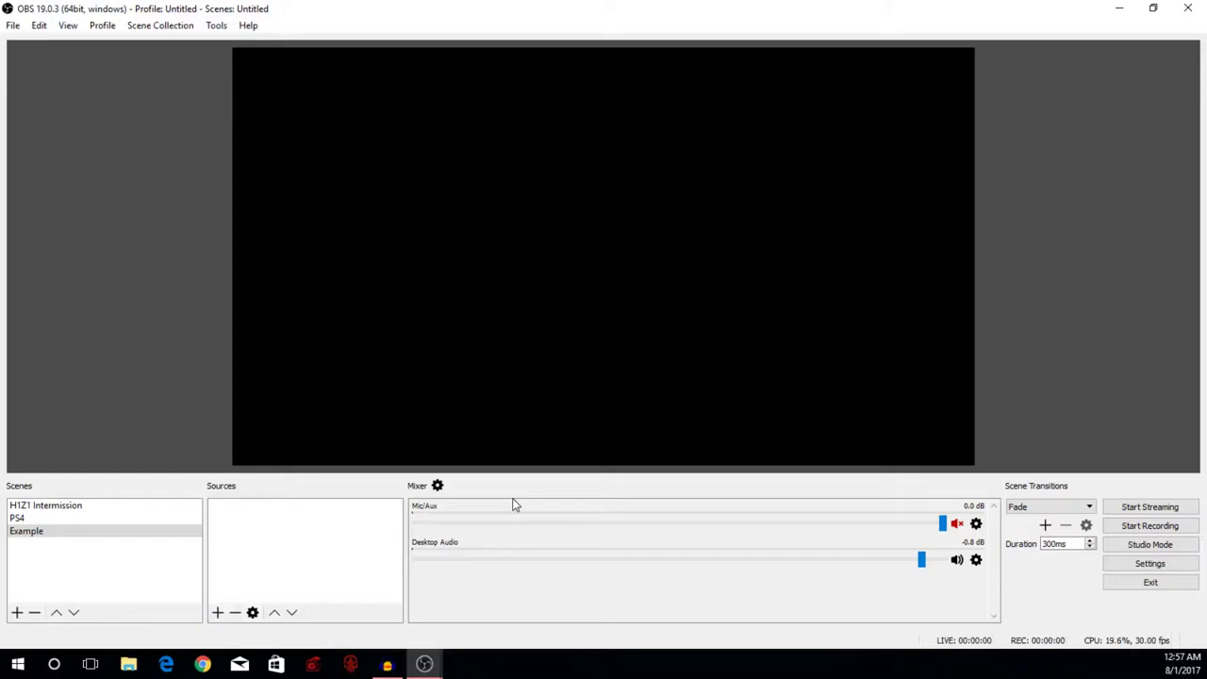
{"action": "left_click", "coordinate": [436, 486]}
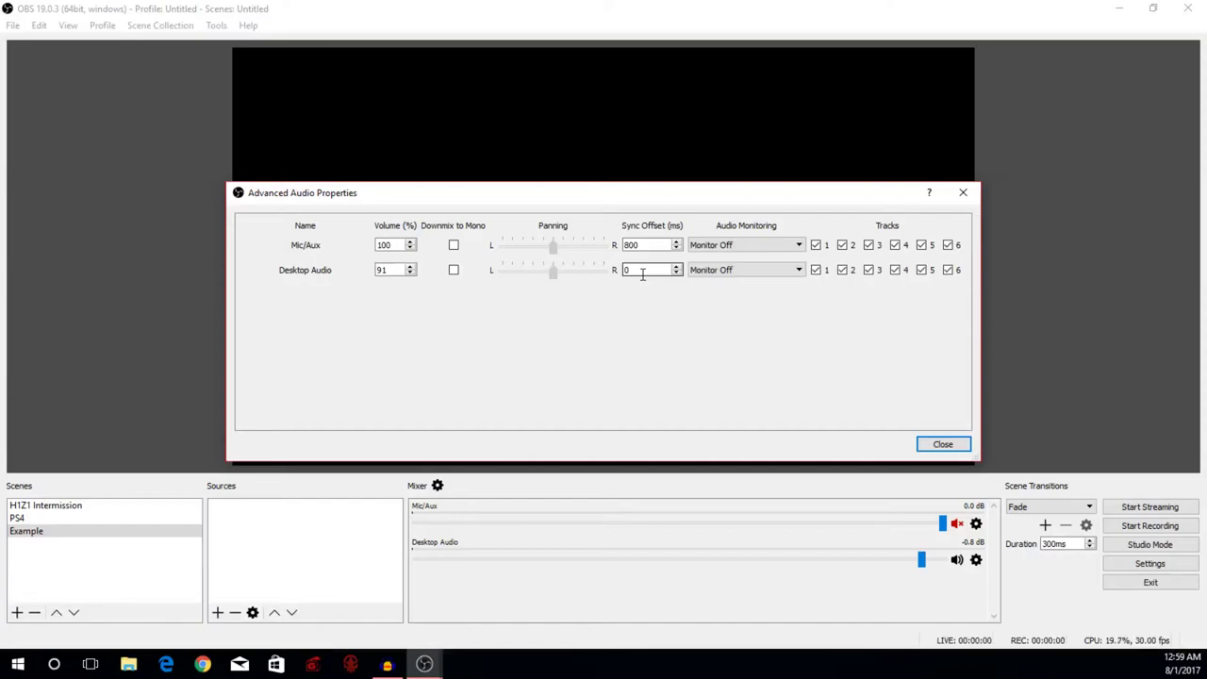
Close Advanced Audio Properties with the Mic/Aux sync offset kept at 800 ms.
{"action": "left_click", "coordinate": [942, 445]}
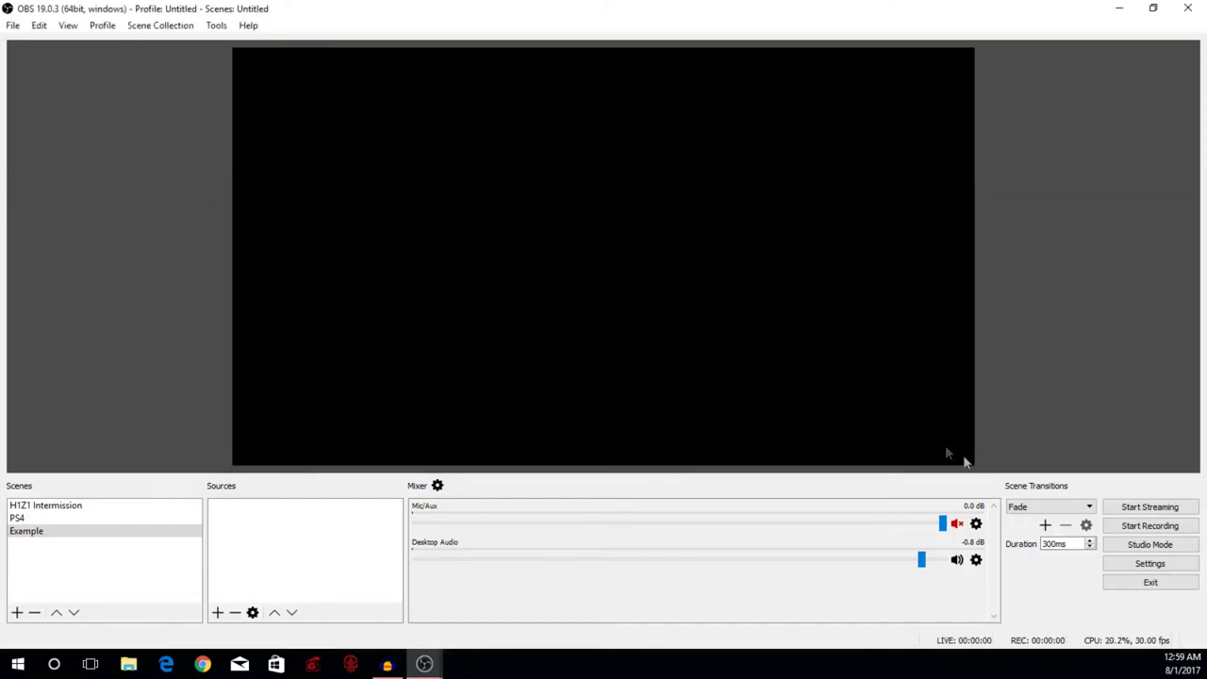
{"action": "left_click", "coordinate": [1063, 509]}
{"action": "left_click", "coordinate": [1061, 529]}
{"action": "left_click", "coordinate": [1058, 507]}
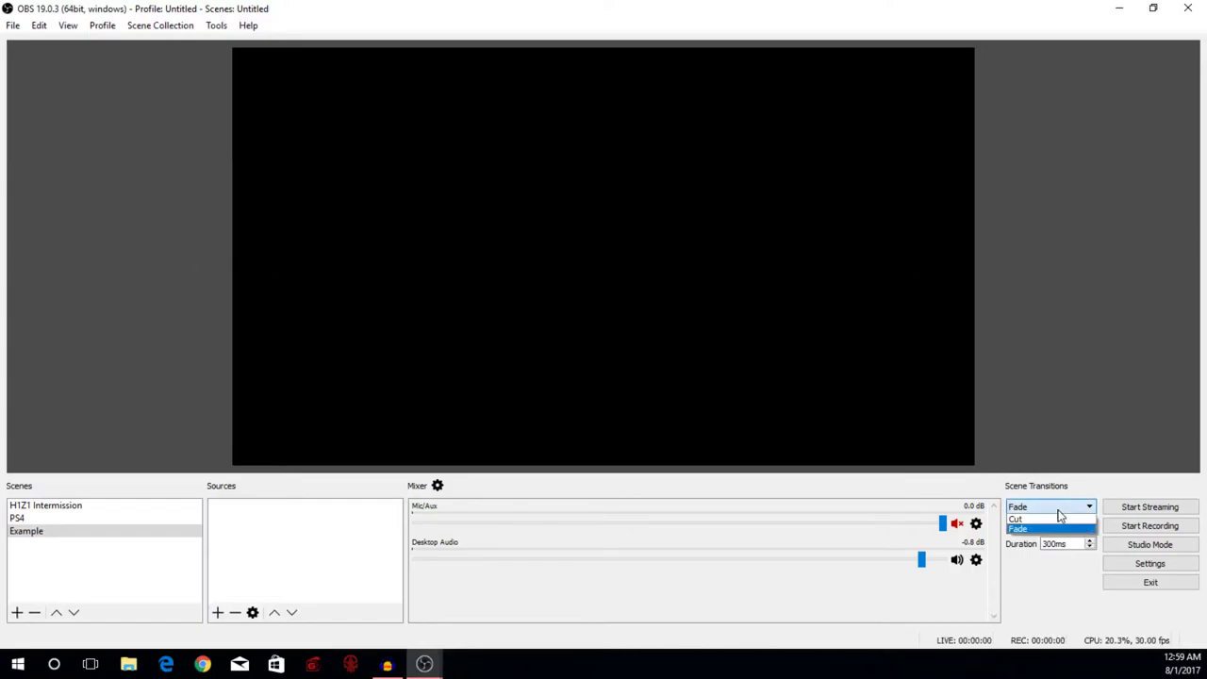
{"action": "left_click", "coordinate": [1106, 482]}
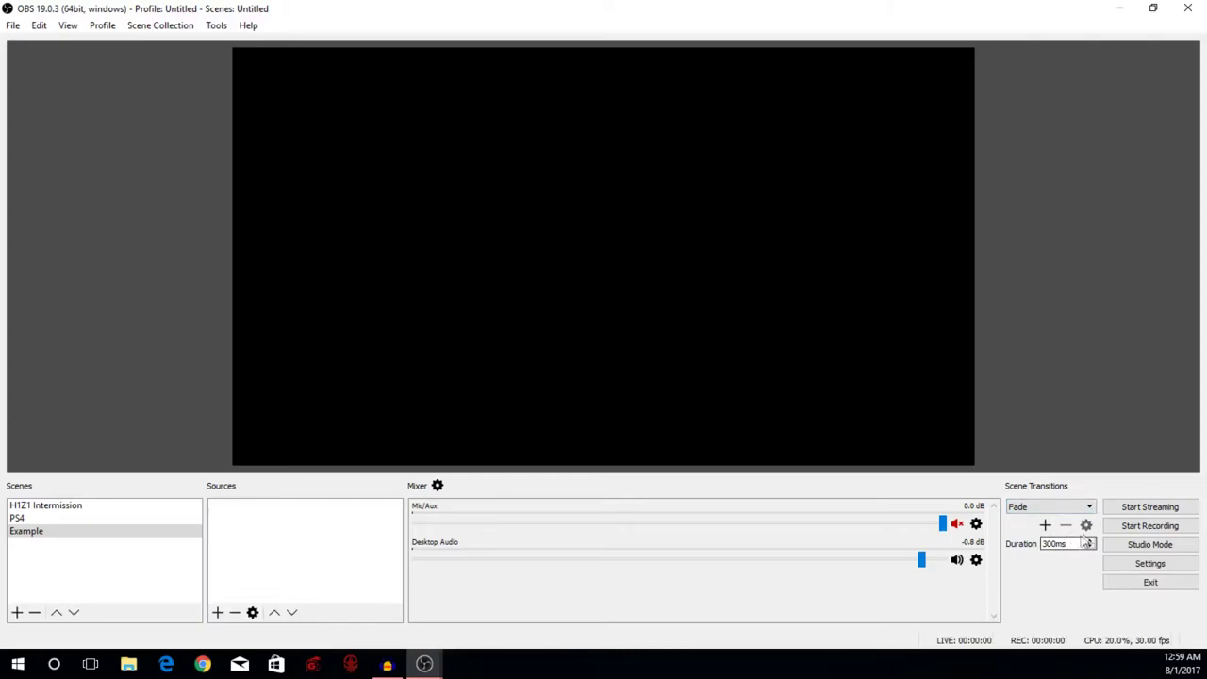
{"action": "left_click", "coordinate": [1047, 525]}
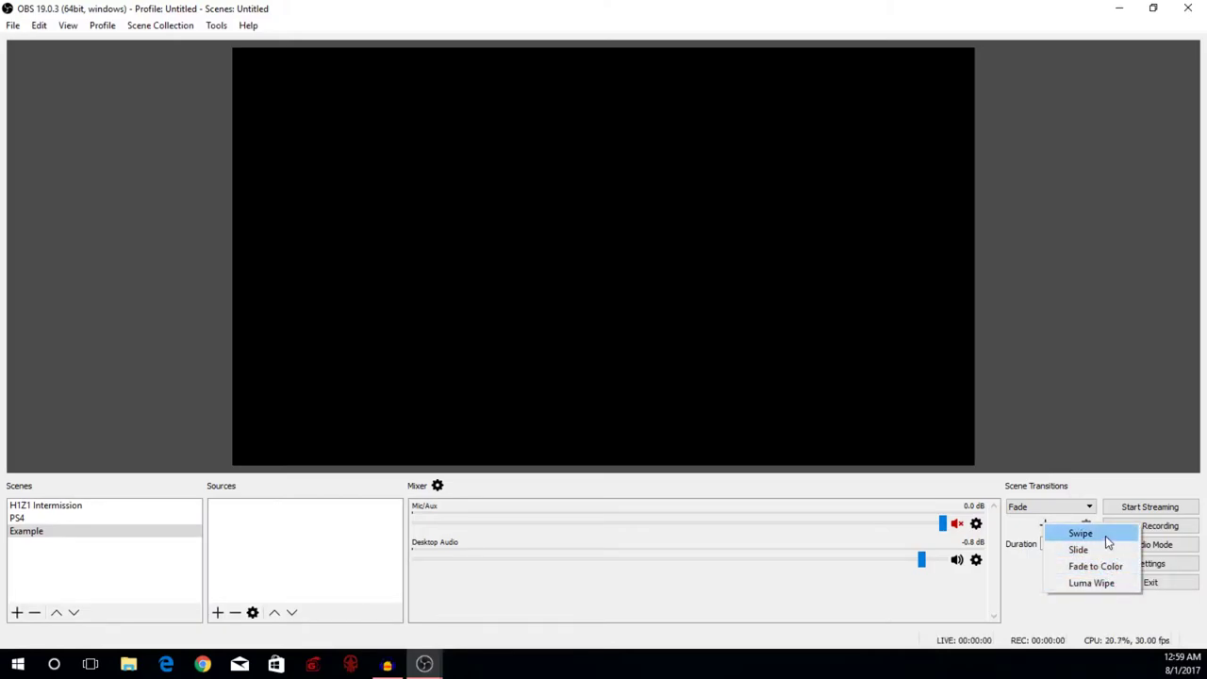
{"action": "left_click", "coordinate": [1097, 497]}
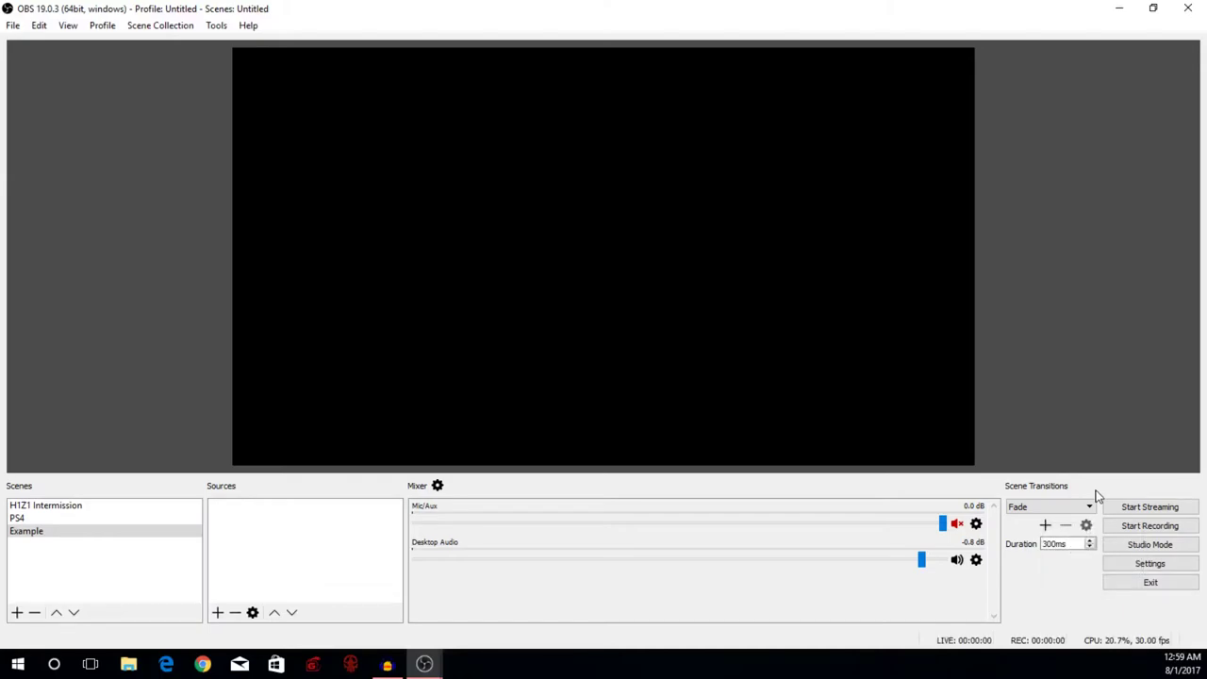